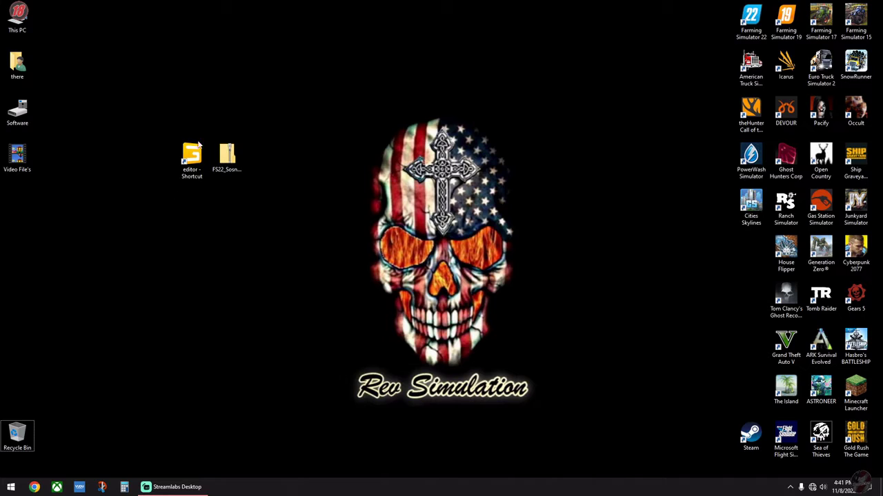
Create a new folder on the desktop beside the FS22_Sosnovka zip archive.
{"action": "right_click", "coordinate": [276, 128]}
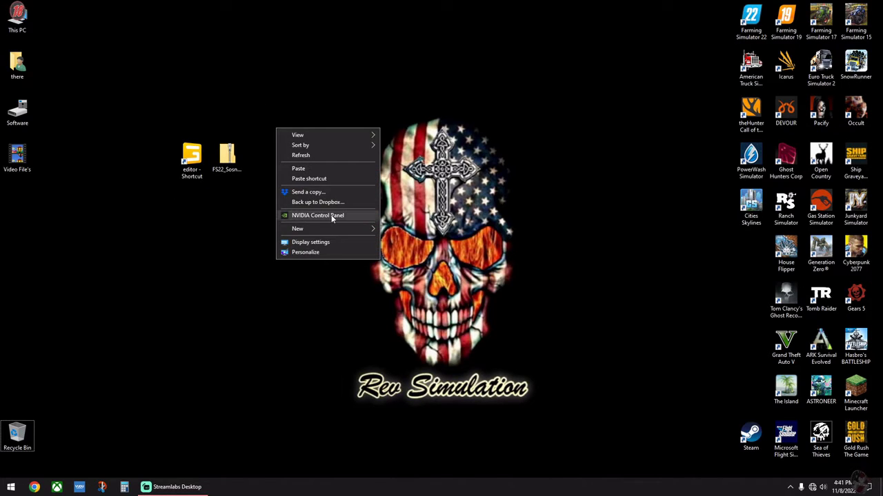
{"action": "mouse_move", "coordinate": [339, 235]}
{"action": "left_click", "coordinate": [393, 228]}
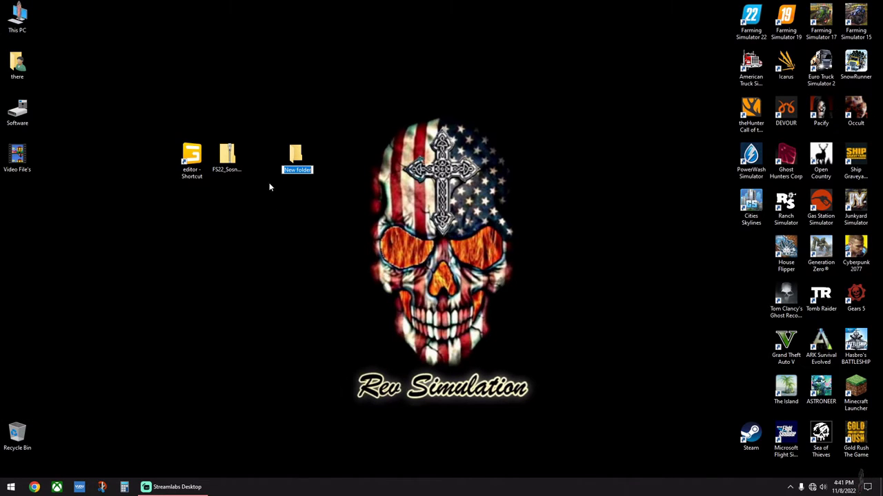
{"action": "key", "text": "Return"}
Copy the zip archive's name and rename the new folder FS22_Sosnovka.
{"action": "right_click", "coordinate": [224, 168]}
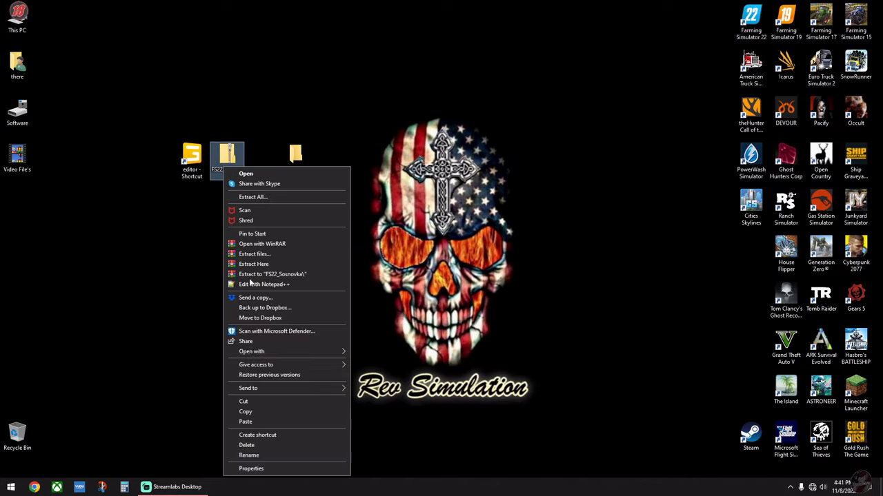
{"action": "left_click", "coordinate": [249, 456]}
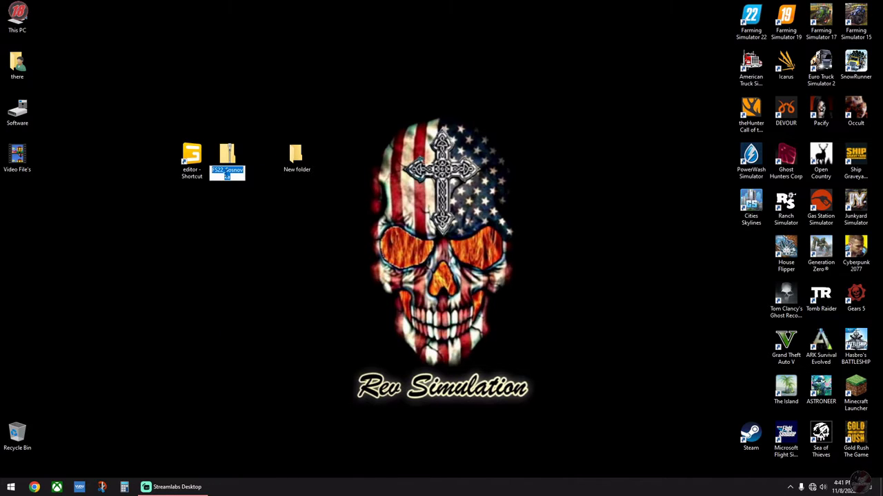
{"action": "right_click", "coordinate": [229, 172]}
{"action": "left_click", "coordinate": [254, 203]}
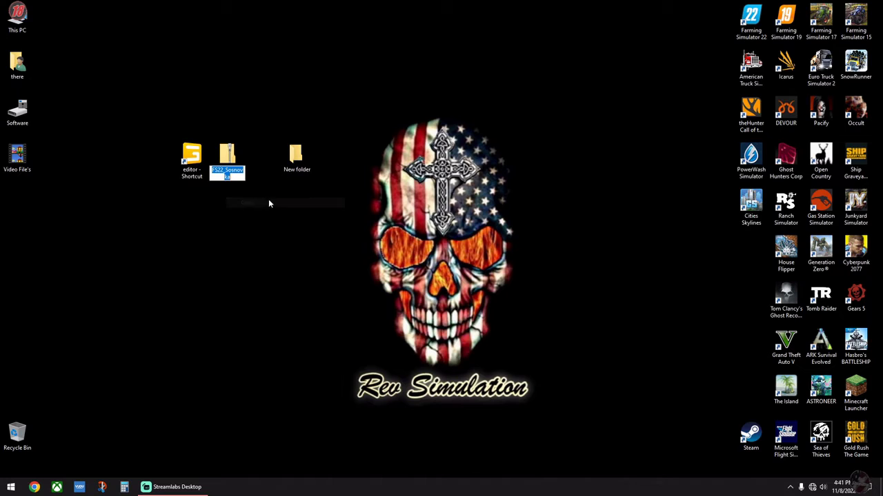
{"action": "right_click", "coordinate": [295, 173]}
{"action": "left_click", "coordinate": [321, 442]}
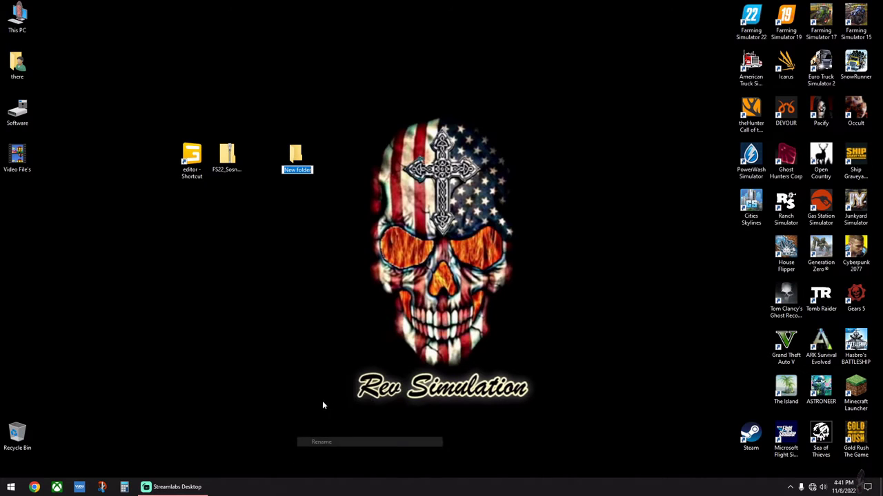
{"action": "right_click", "coordinate": [301, 172]}
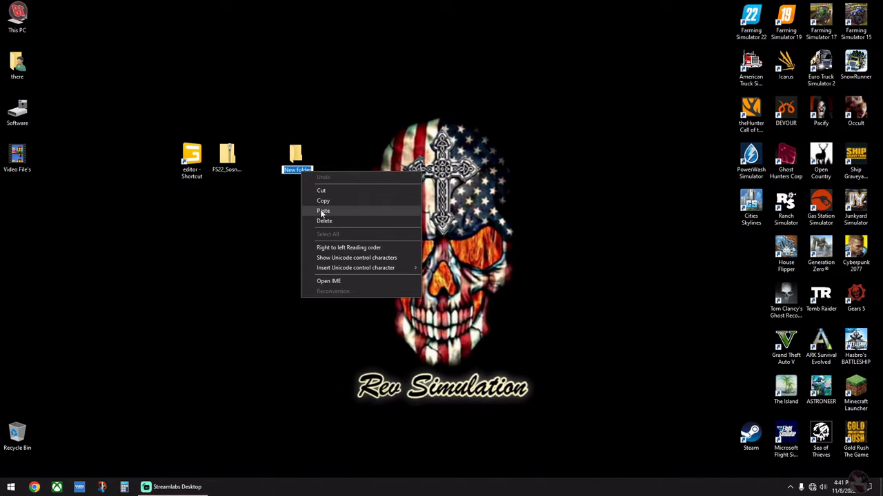
{"action": "left_click", "coordinate": [321, 211]}
{"action": "key", "text": "Return"}
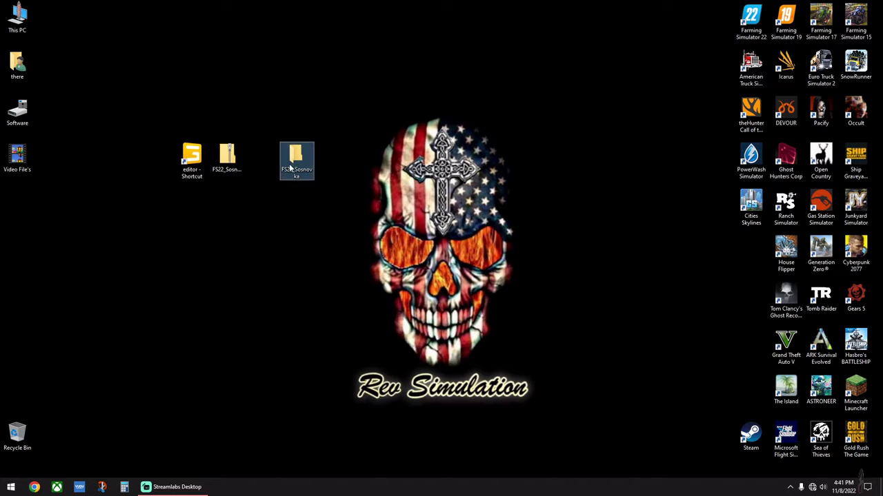
Move the FS22_Sosnovka zip archive into the folder of the same name, and open that folder beside the editor shortcut.
{"action": "mouse_move", "coordinate": [231, 151]}
{"action": "left_mouse_down"}
{"action": "mouse_move", "coordinate": [259, 102]}
{"action": "mouse_move", "coordinate": [233, 168]}
{"action": "left_mouse_up"}
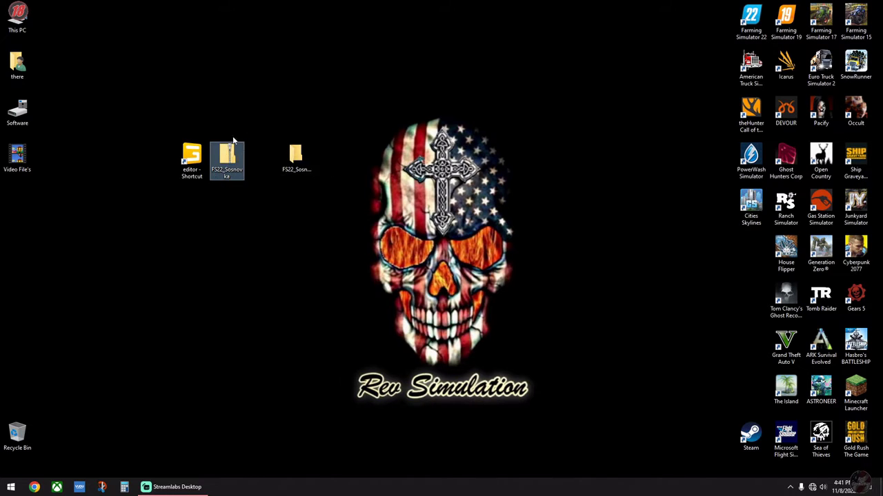
{"action": "mouse_move", "coordinate": [227, 158]}
{"action": "left_mouse_down"}
{"action": "mouse_move", "coordinate": [297, 158]}
{"action": "mouse_move", "coordinate": [238, 161]}
{"action": "left_mouse_up"}
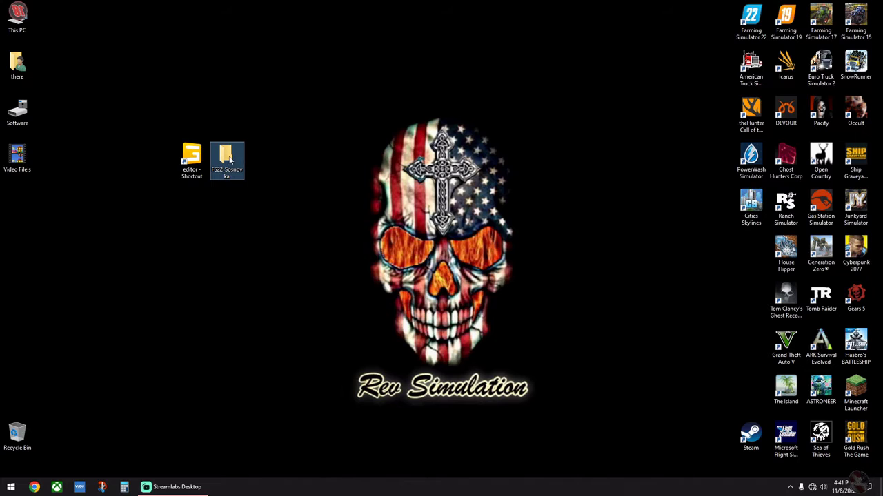
{"action": "double_click", "coordinate": [232, 160]}
Extract all files of the FS22_Sosnovka archive into an FS22_Sosnovka subfolder at the suggested destination.
{"action": "left_click", "coordinate": [243, 193]}
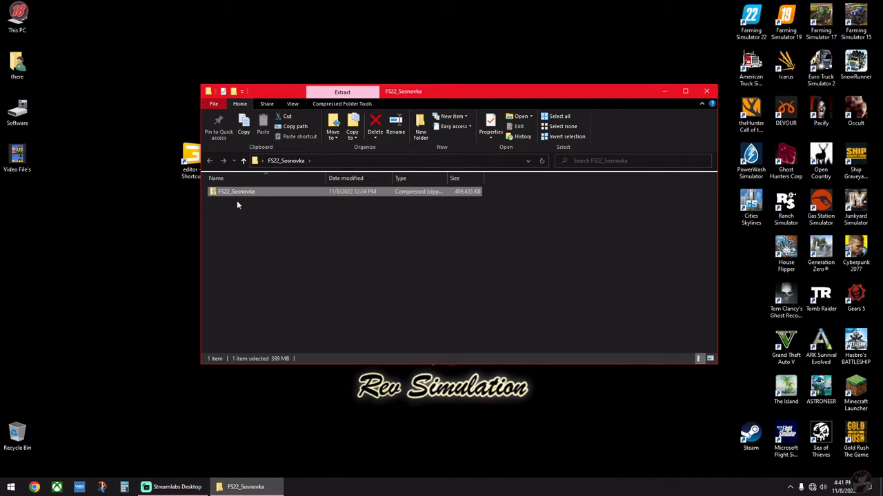
{"action": "right_click", "coordinate": [230, 195]}
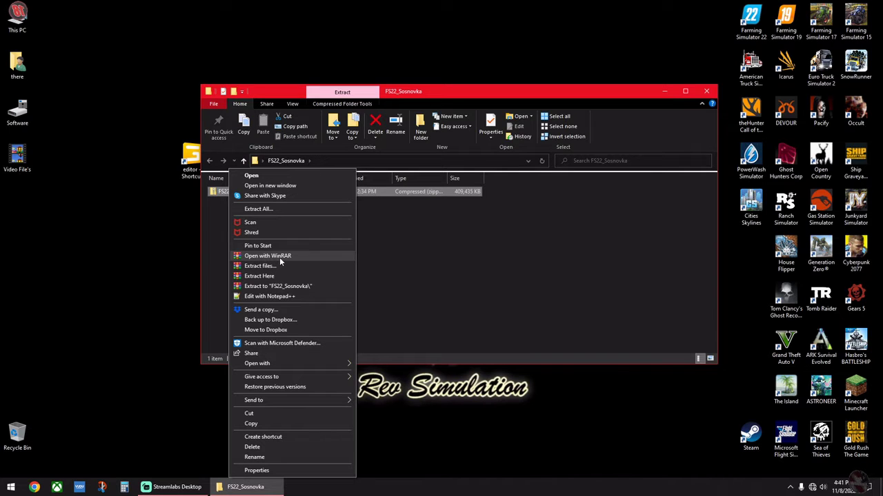
{"action": "left_click", "coordinate": [256, 210]}
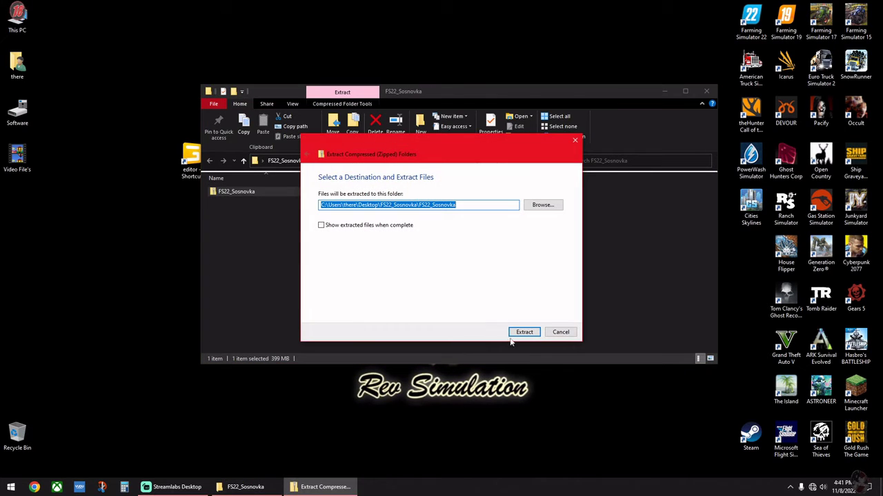
{"action": "left_click", "coordinate": [524, 333]}
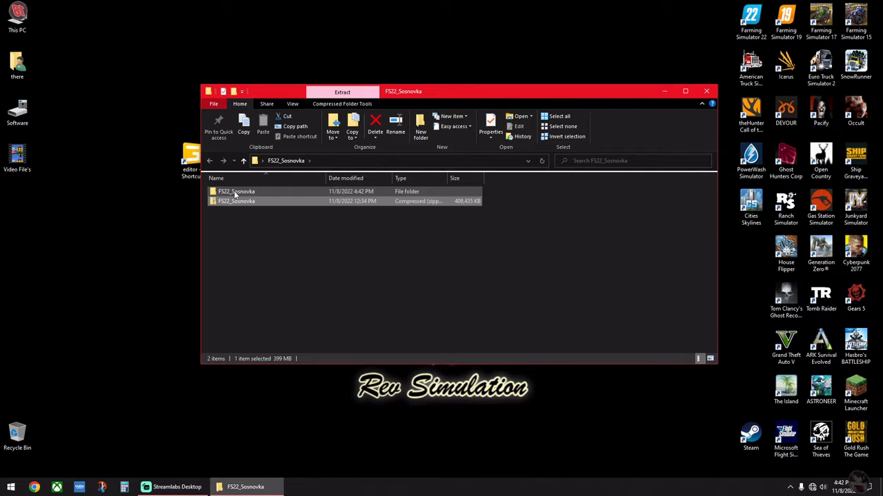
{"action": "left_click", "coordinate": [241, 240]}
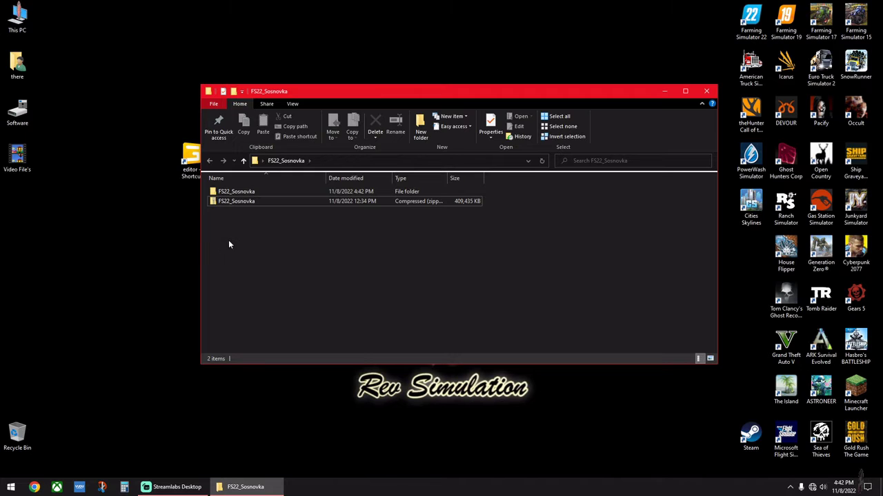
Open the map i3d file from the extracted mod's maps folder in GIANTS Editor 9.0.3 and maximize the editor.
{"action": "left_click", "coordinate": [234, 194]}
{"action": "double_click", "coordinate": [234, 194]}
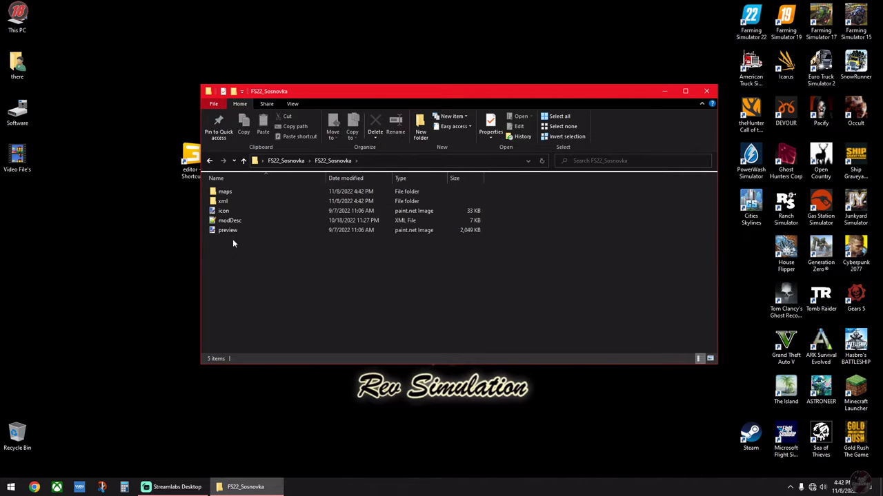
{"action": "double_click", "coordinate": [231, 195]}
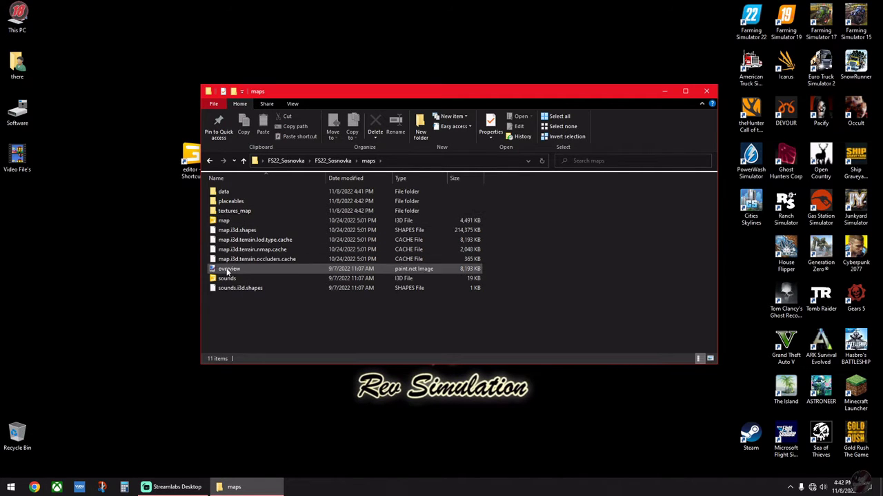
{"action": "double_click", "coordinate": [221, 222]}
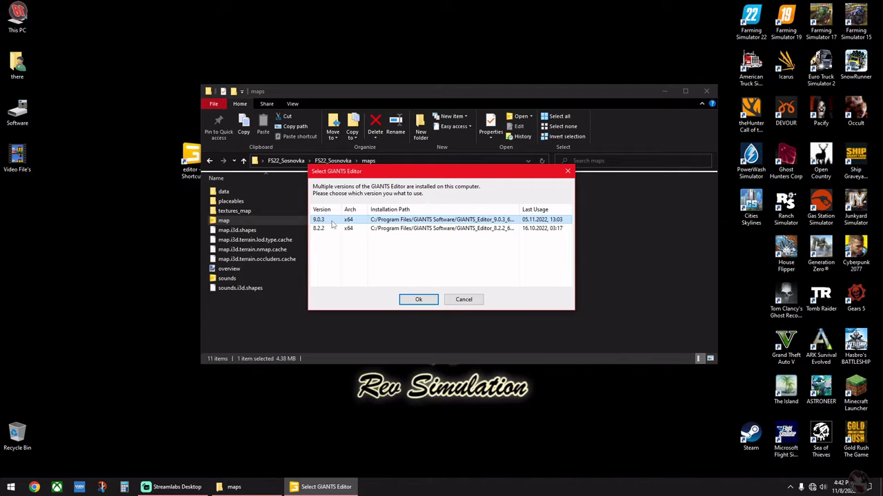
{"action": "left_click", "coordinate": [404, 220]}
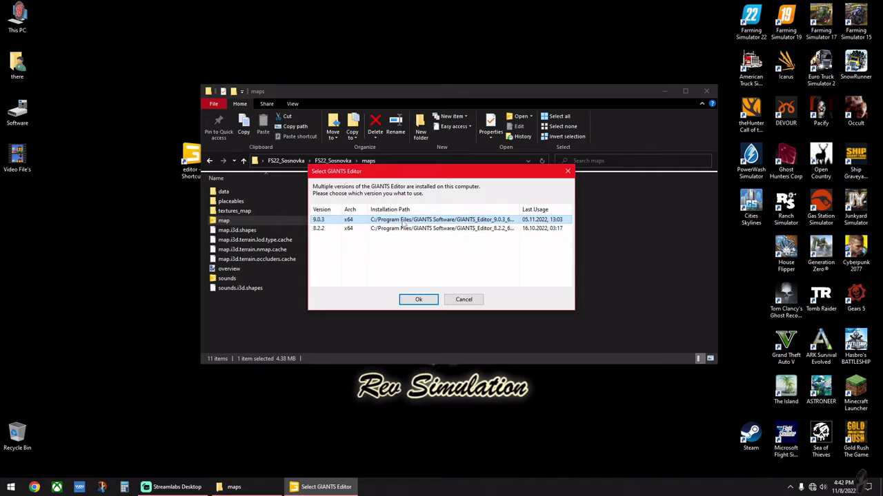
{"action": "left_click", "coordinate": [417, 300]}
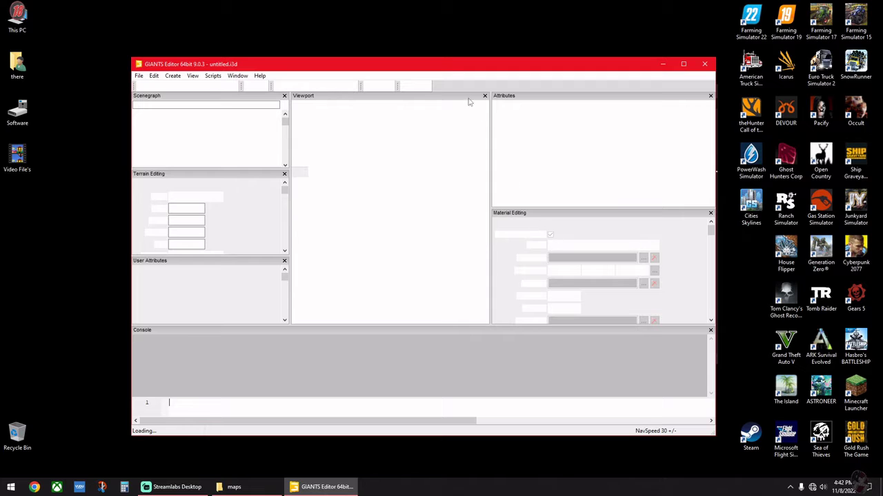
{"action": "double_click", "coordinate": [446, 64]}
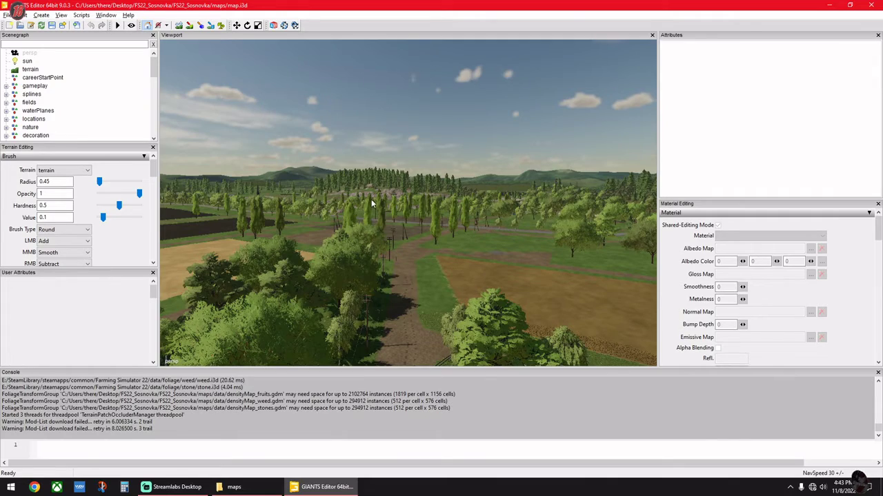
Examine the map terrain around the row of three poplars beside the paved road.
{"action": "left_click_drag", "start_coordinate": [369, 198], "coordinate": [517, 213], "text": "alt"}
{"action": "right_click_drag", "start_coordinate": [516, 217], "coordinate": [391, 136]}
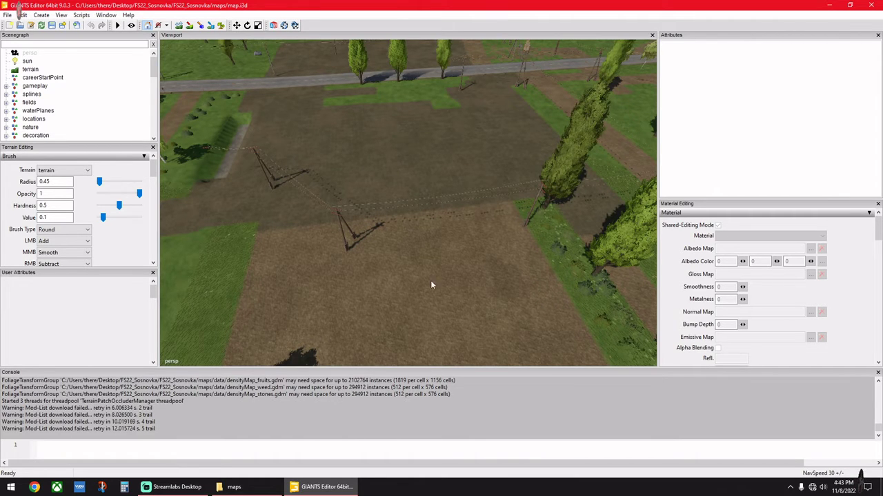
{"action": "right_click_drag", "start_coordinate": [443, 298], "coordinate": [485, 257]}
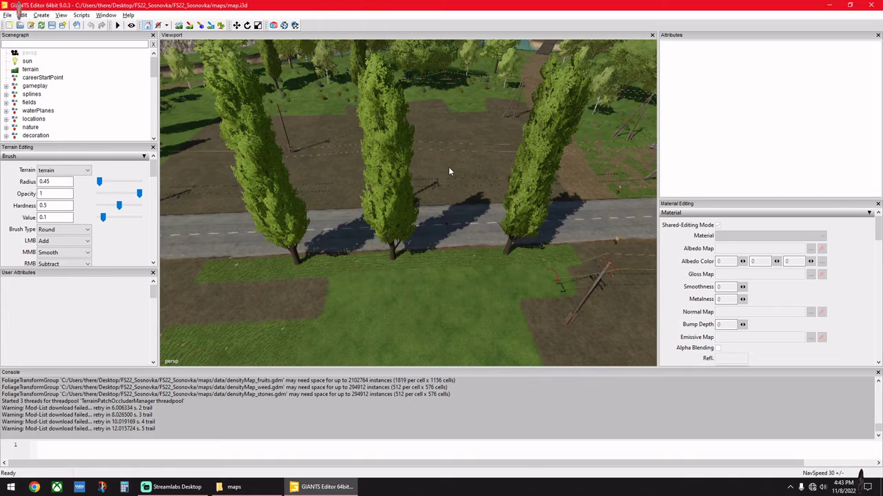
{"action": "left_click_drag", "start_coordinate": [449, 168], "coordinate": [441, 149], "text": "alt"}
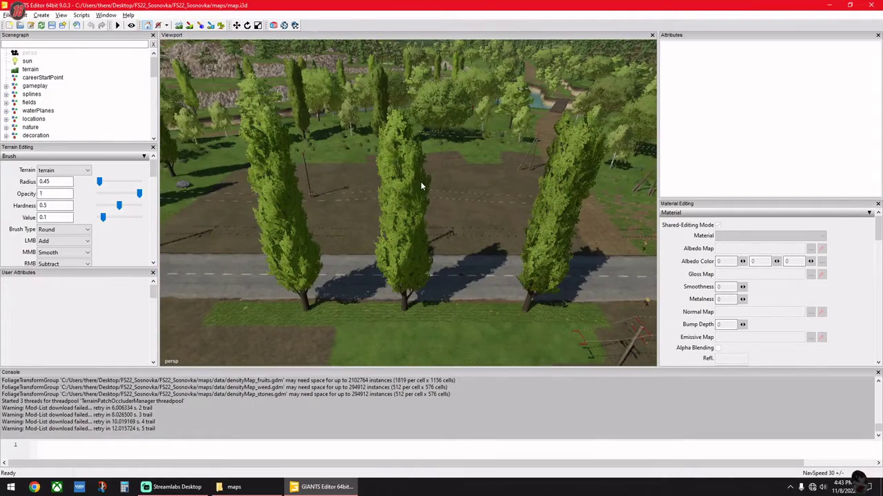
{"action": "right_click_drag", "start_coordinate": [420, 182], "coordinate": [407, 193], "text": "alt"}
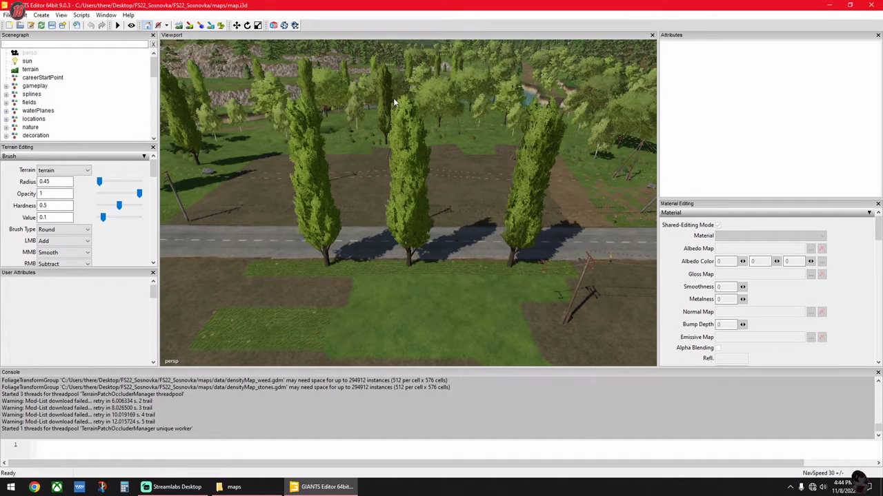
{"action": "key", "text": "alt+w"}
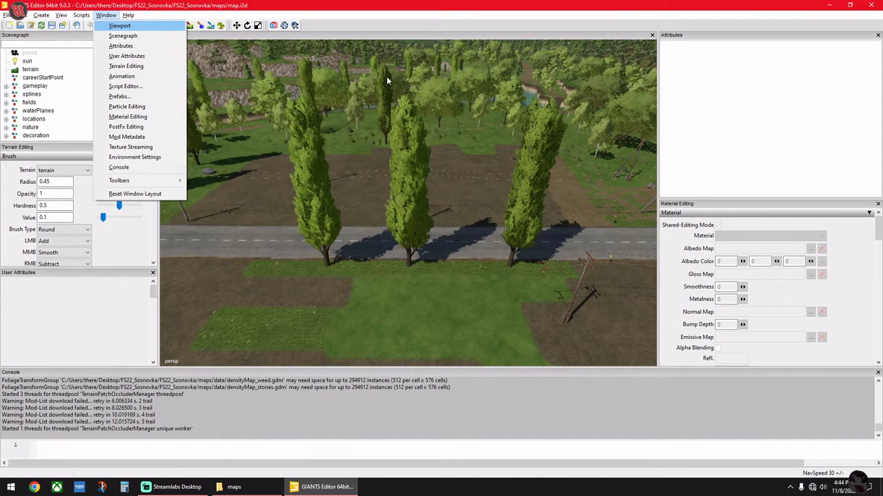
{"action": "left_click", "coordinate": [207, 15]}
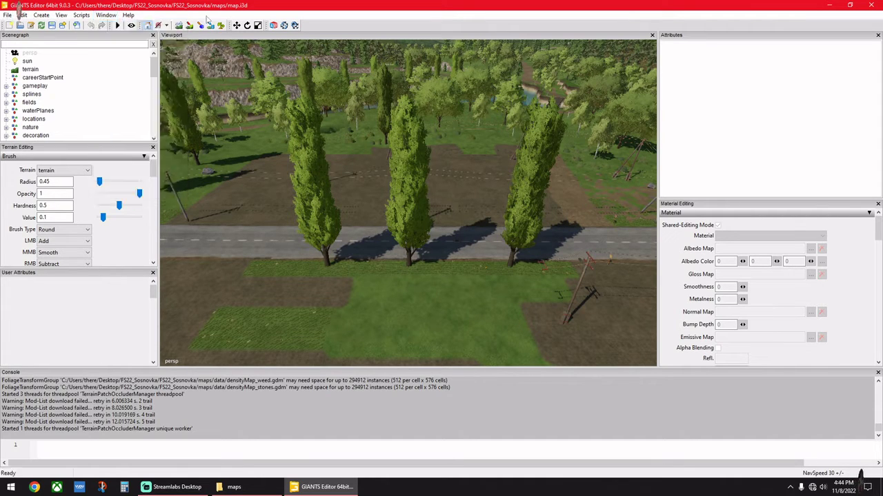
{"action": "left_click_drag", "start_coordinate": [451, 232], "coordinate": [447, 239], "text": "alt"}
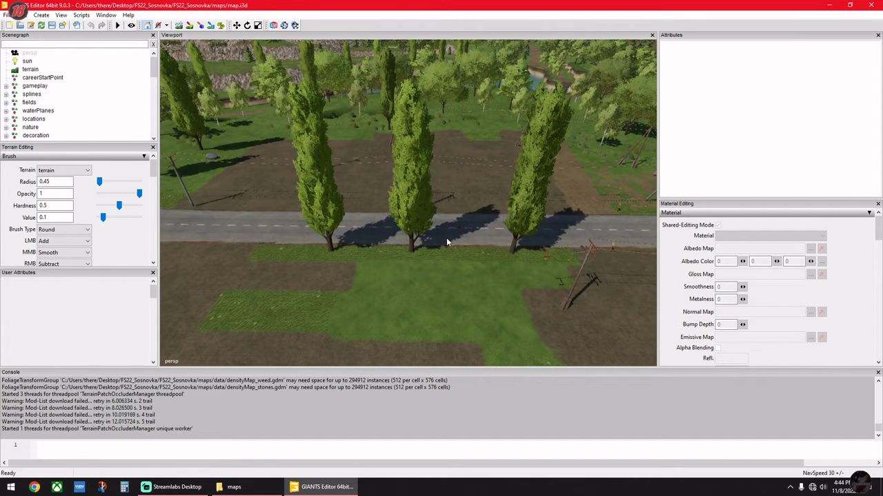
{"action": "key", "text": "ctrl+r"}
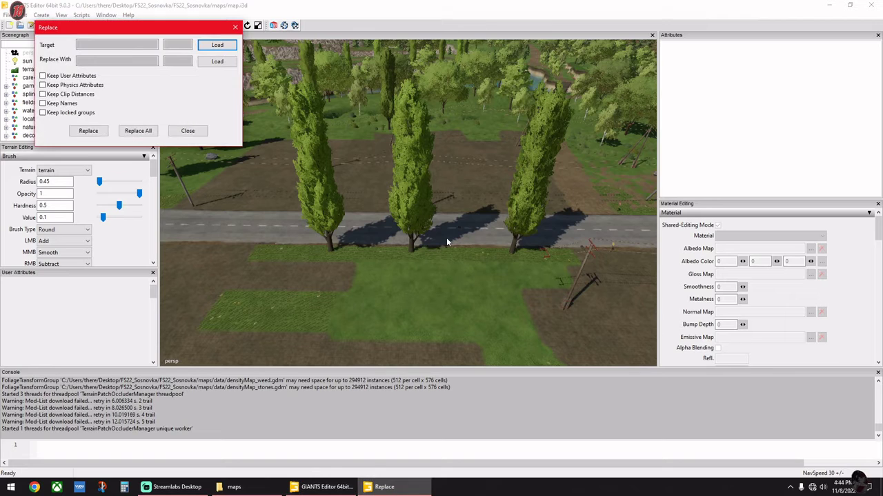
{"action": "left_click", "coordinate": [235, 27]}
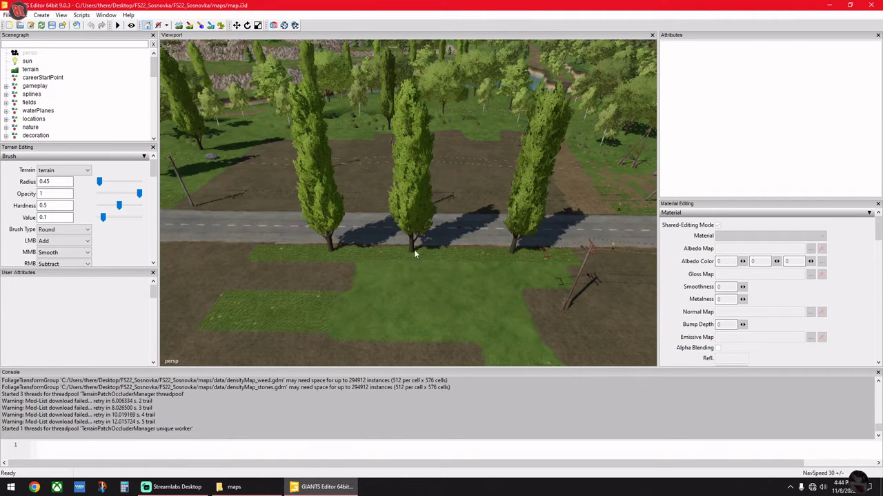
{"action": "mouse_move", "coordinate": [404, 242]}
{"action": "left_mouse_down", "text": "alt"}
{"action": "mouse_move", "coordinate": [407, 224]}
{"action": "mouse_move", "coordinate": [410, 238]}
{"action": "left_mouse_up", "text": "alt"}
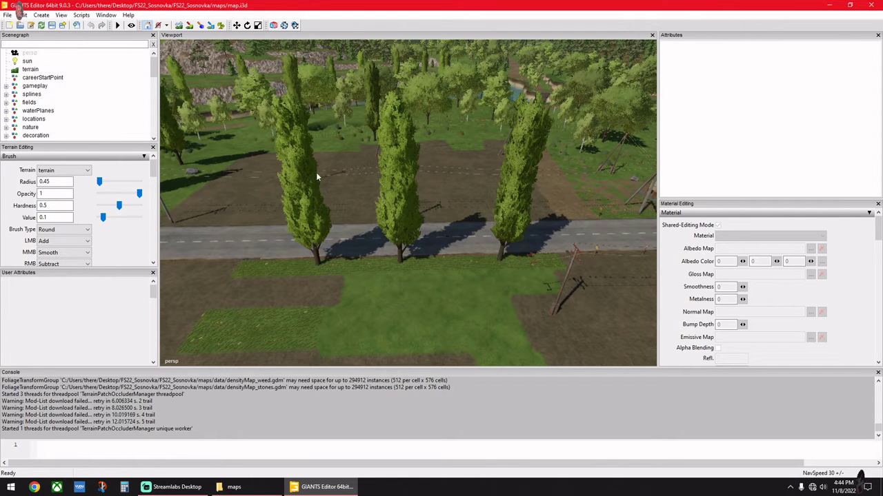
Select the leftmost of the three roadside poplars, expand its poplar_stage03 group under farmTrees, and select the LOD0 mesh.
{"action": "left_click", "coordinate": [314, 252]}
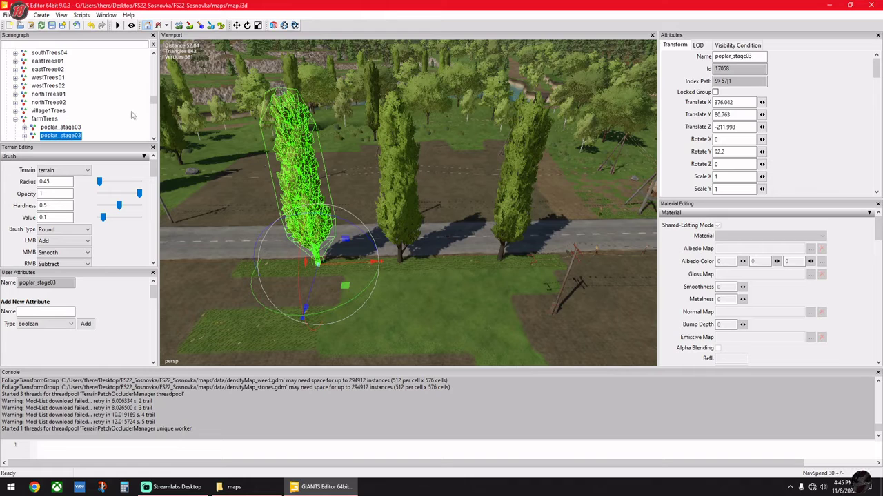
{"action": "scroll", "coordinate": [131, 113], "scroll_direction": "down", "scroll_amount": 1}
{"action": "scroll", "coordinate": [131, 112], "scroll_direction": "down", "scroll_amount": 1}
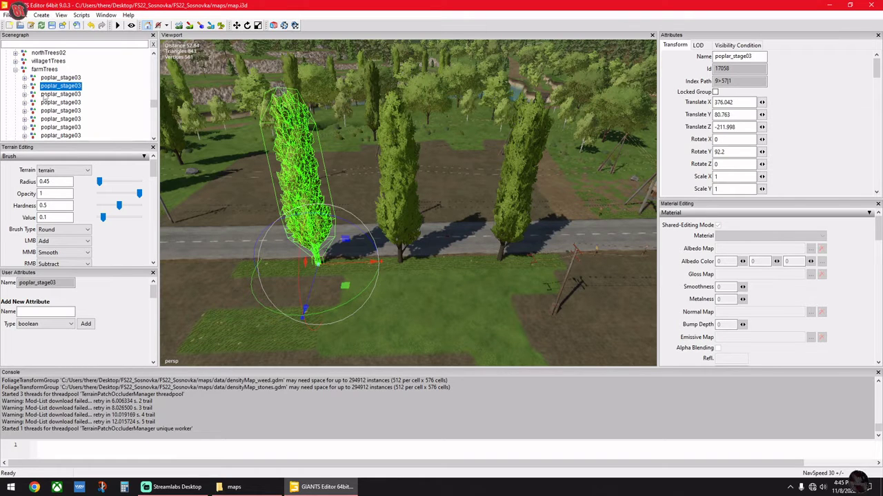
{"action": "left_click", "coordinate": [24, 85]}
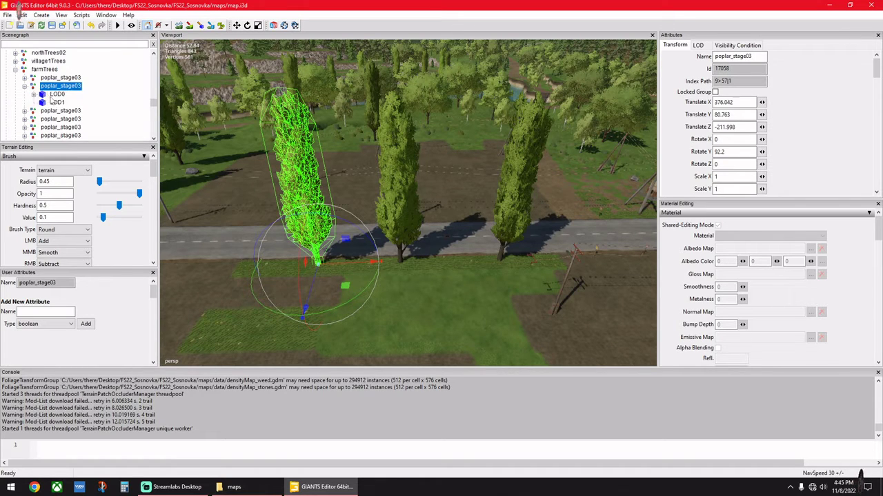
{"action": "left_click", "coordinate": [57, 94]}
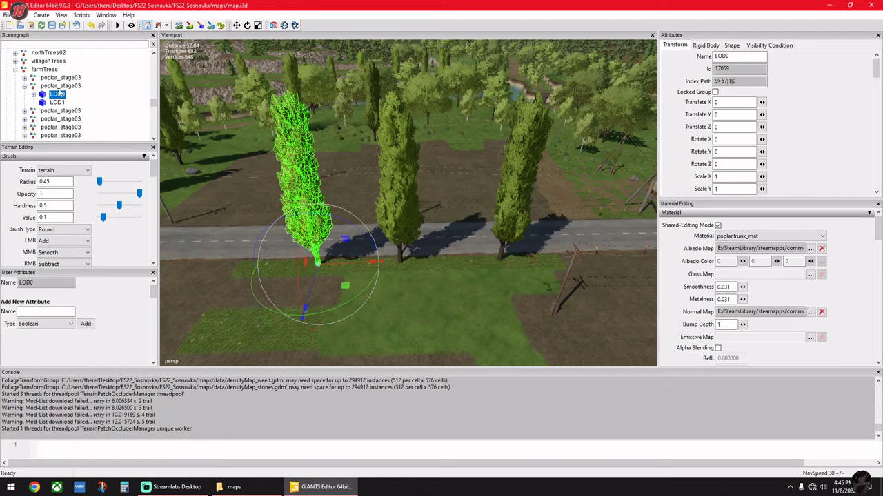
Collapse the leftmost roadside poplar's group under farmTrees and delete its whole poplar_stage03 group instead of a single LOD mesh.
{"action": "left_click", "coordinate": [58, 87]}
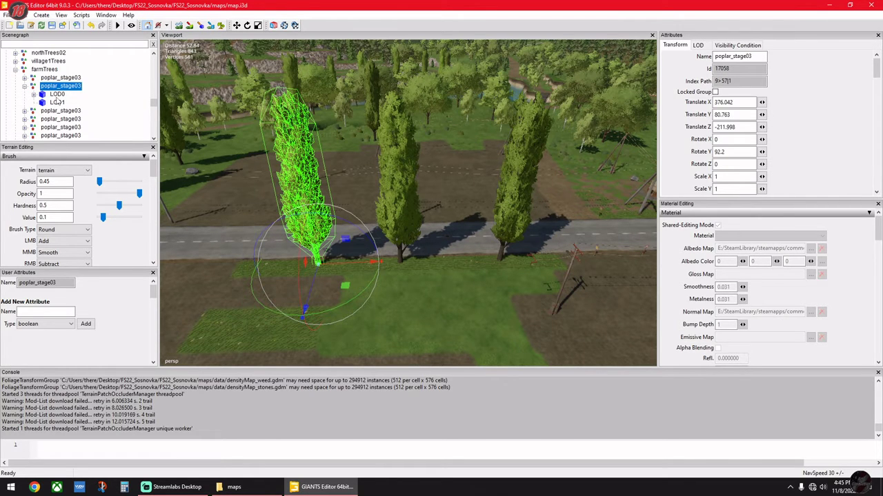
{"action": "left_click", "coordinate": [57, 95]}
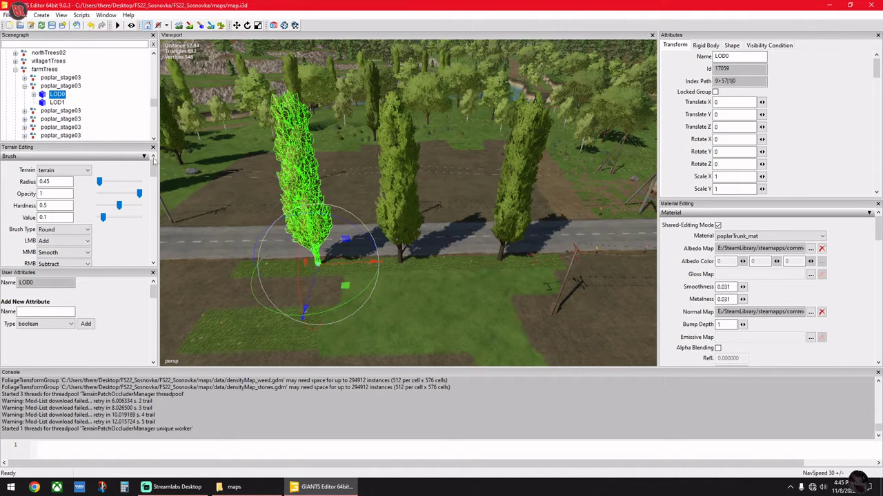
{"action": "left_click", "coordinate": [62, 86]}
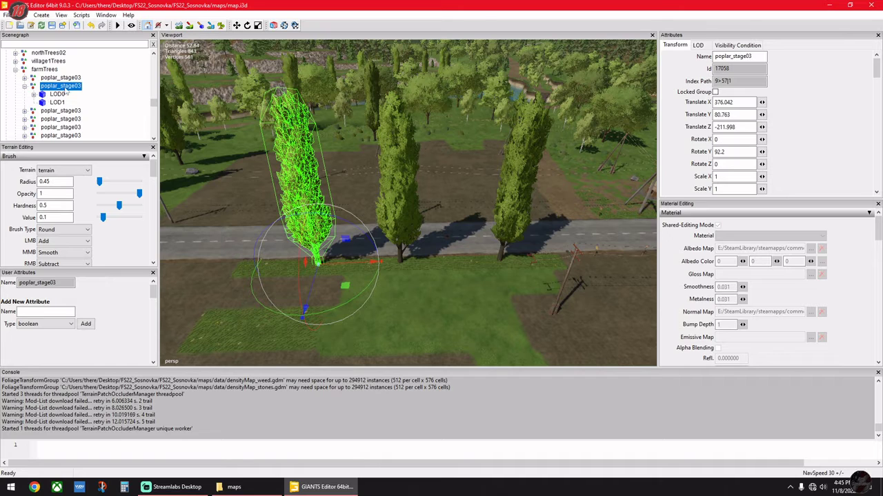
{"action": "left_click", "coordinate": [24, 86]}
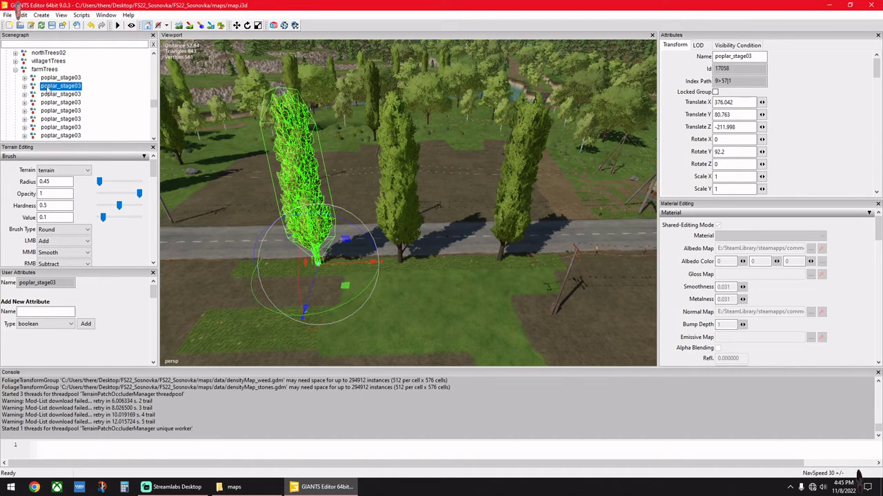
{"action": "left_click", "coordinate": [42, 70]}
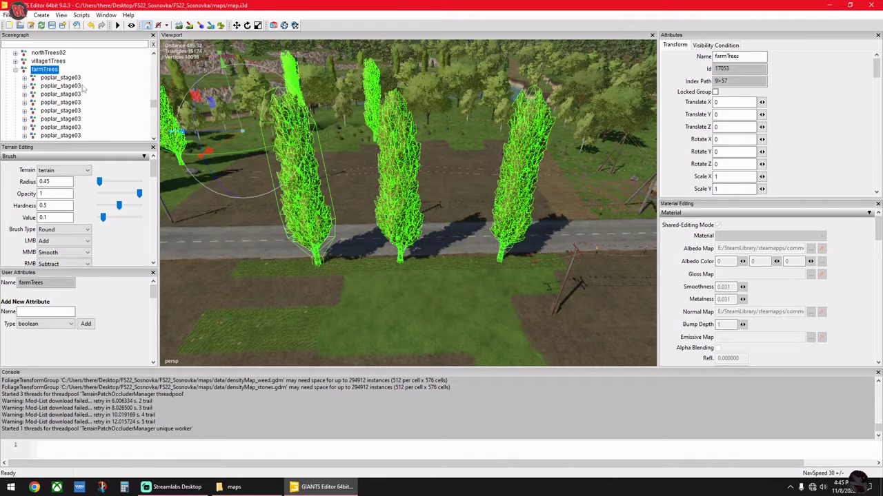
{"action": "double_click", "coordinate": [60, 95]}
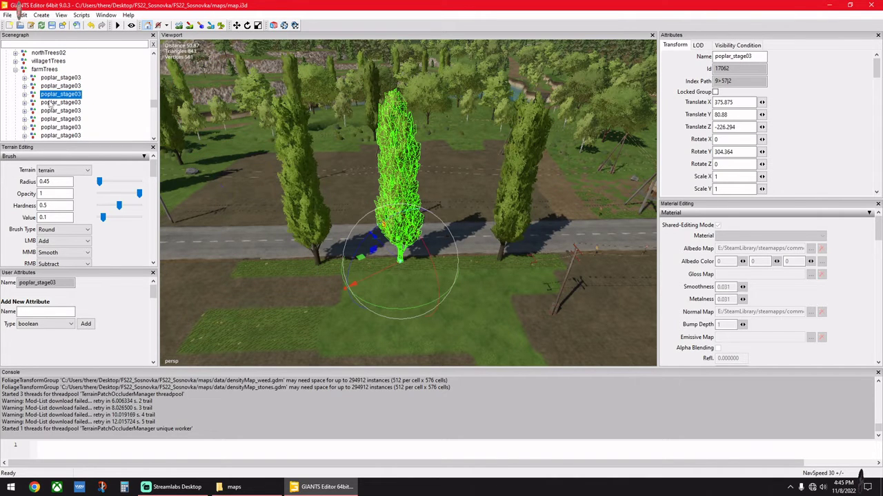
{"action": "left_click", "coordinate": [53, 87]}
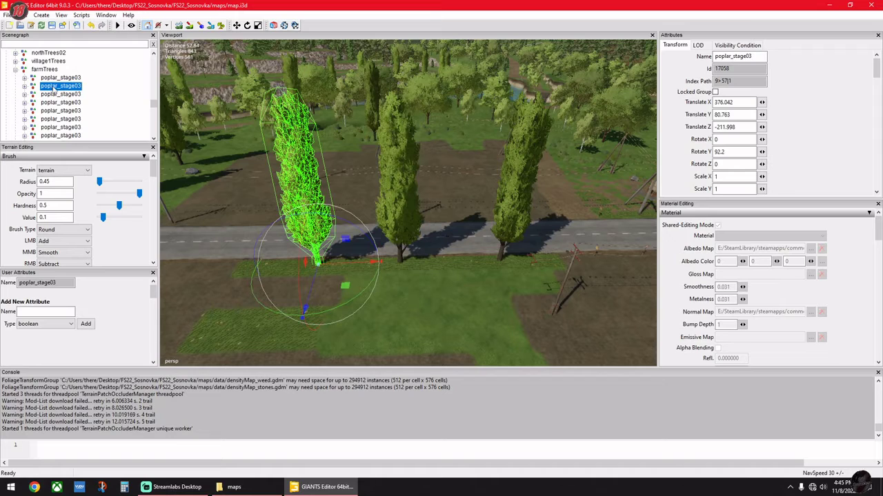
{"action": "key", "text": "Delete"}
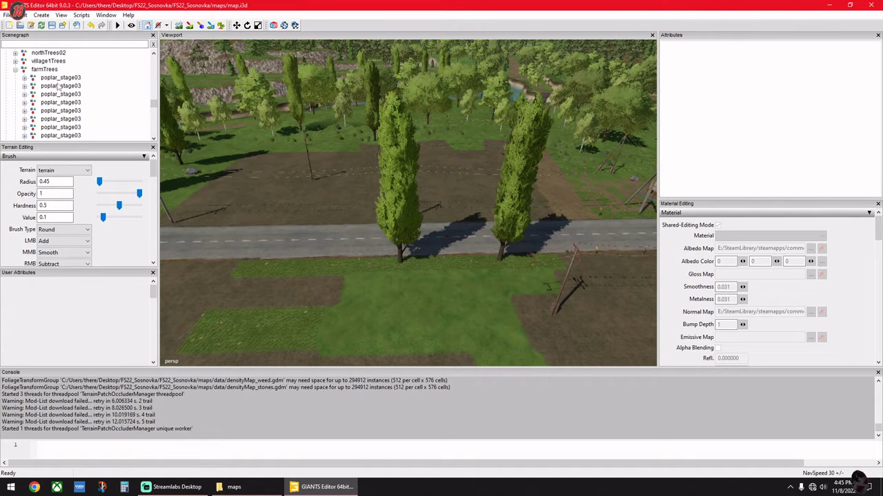
Delete the poplar_stage03 groups of the two remaining poplars beside the paved road.
{"action": "left_click", "coordinate": [56, 78]}
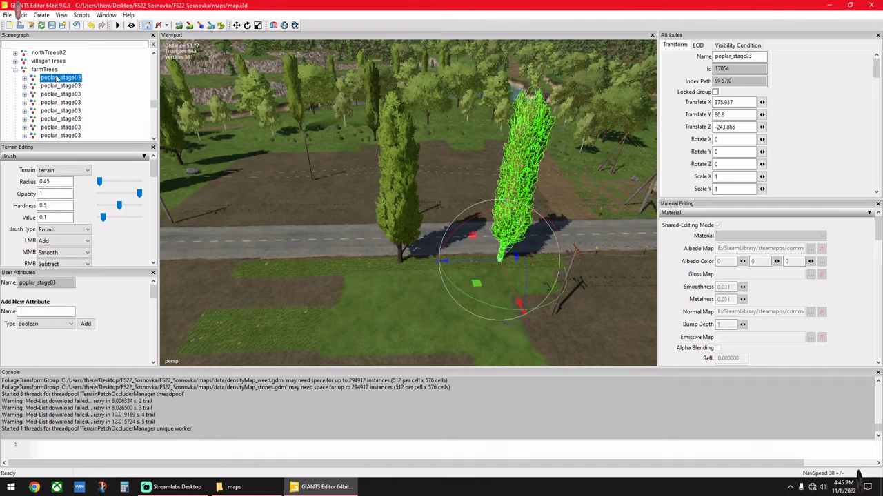
{"action": "key", "text": "Delete"}
{"action": "left_click", "coordinate": [57, 80]}
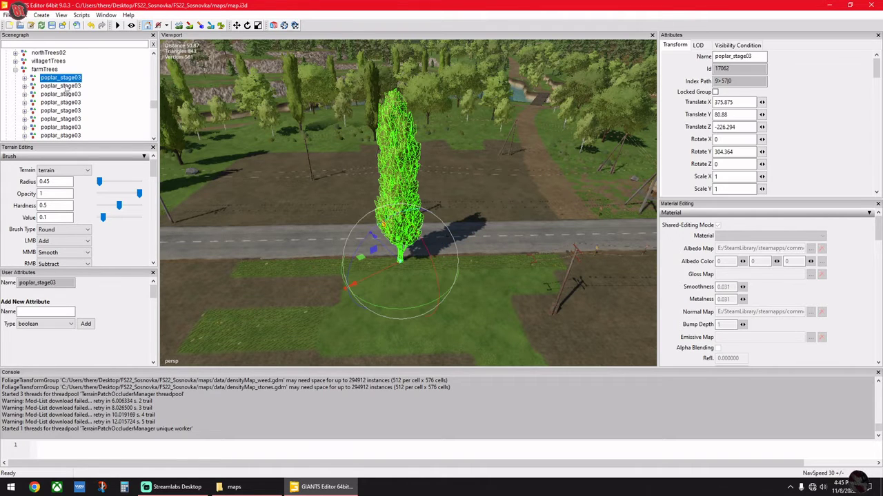
{"action": "key", "text": "Delete"}
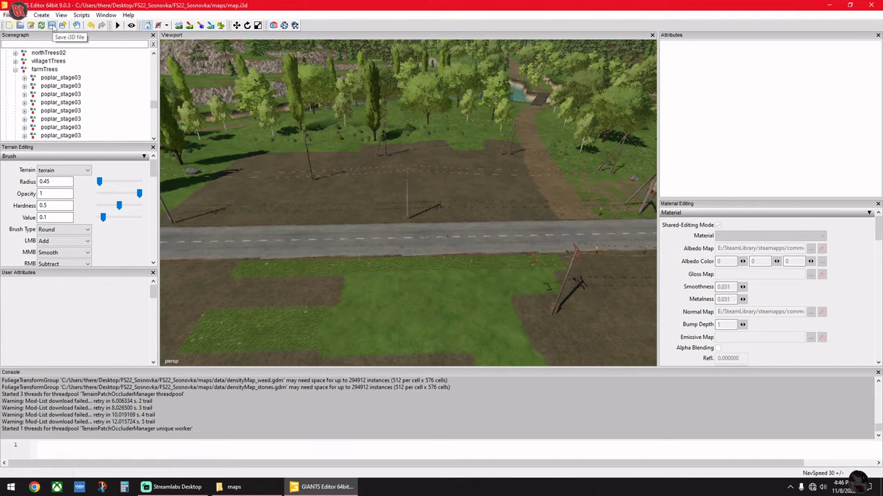
Save the map i3d file and close GIANTS Editor.
{"action": "left_click", "coordinate": [52, 25]}
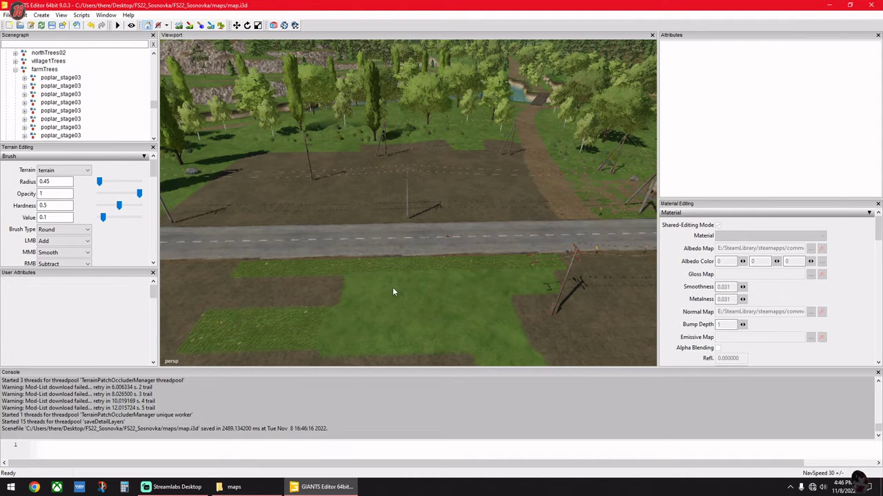
{"action": "left_click", "coordinate": [870, 6]}
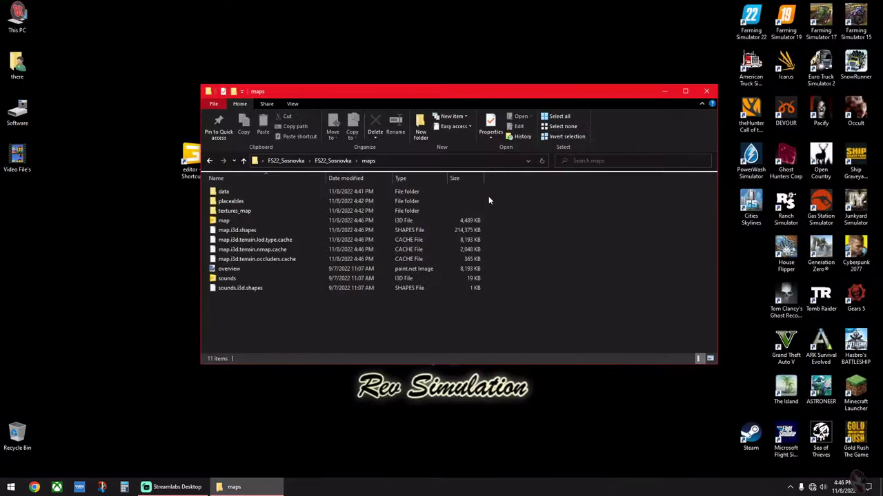
Go up to the outer FS22_Sosnovka folder and copy the extracted mod folder's name without changing it.
{"action": "left_click", "coordinate": [243, 161]}
{"action": "left_click", "coordinate": [243, 161]}
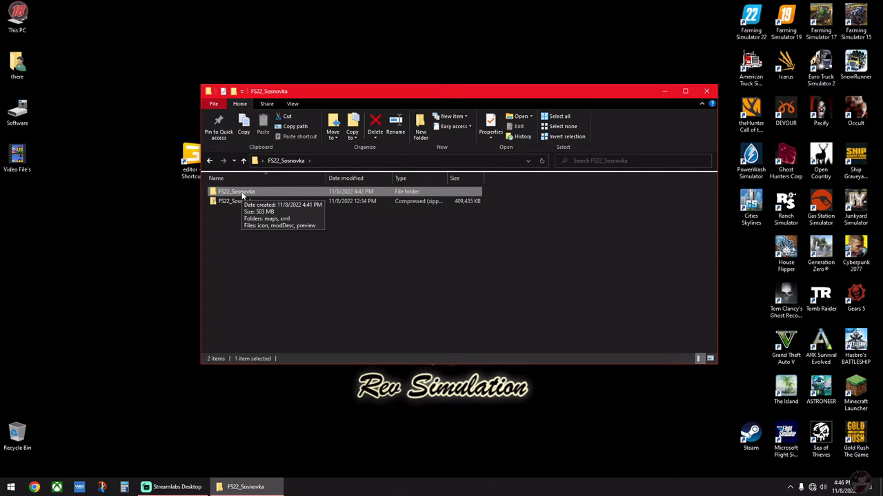
{"action": "right_click", "coordinate": [241, 196]}
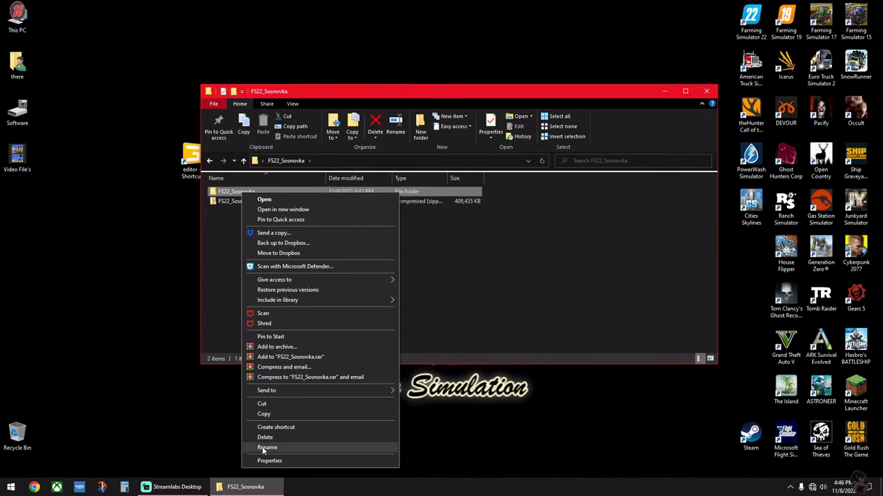
{"action": "left_click", "coordinate": [264, 448]}
{"action": "right_click", "coordinate": [238, 197]}
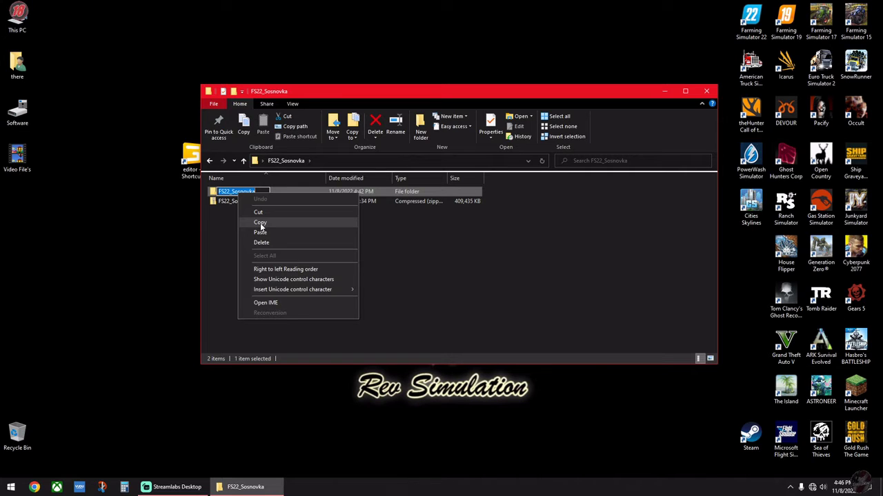
{"action": "left_click", "coordinate": [261, 226]}
{"action": "left_click", "coordinate": [253, 248]}
Open the extracted FS22_Sosnovka folder and compress all its files and folders together into one zipped folder.
{"action": "left_click", "coordinate": [249, 194]}
{"action": "double_click", "coordinate": [249, 195]}
{"action": "left_click_drag", "start_coordinate": [219, 242], "coordinate": [243, 191]}
{"action": "right_click", "coordinate": [243, 192]}
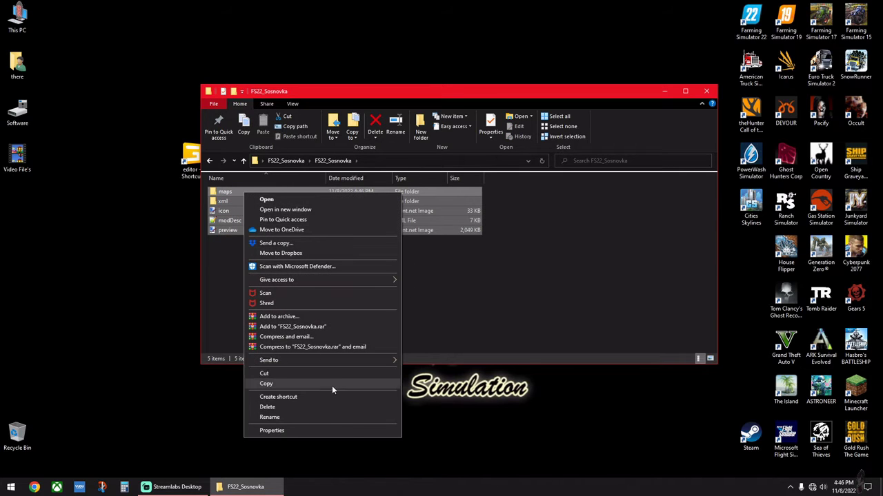
{"action": "mouse_move", "coordinate": [334, 360]}
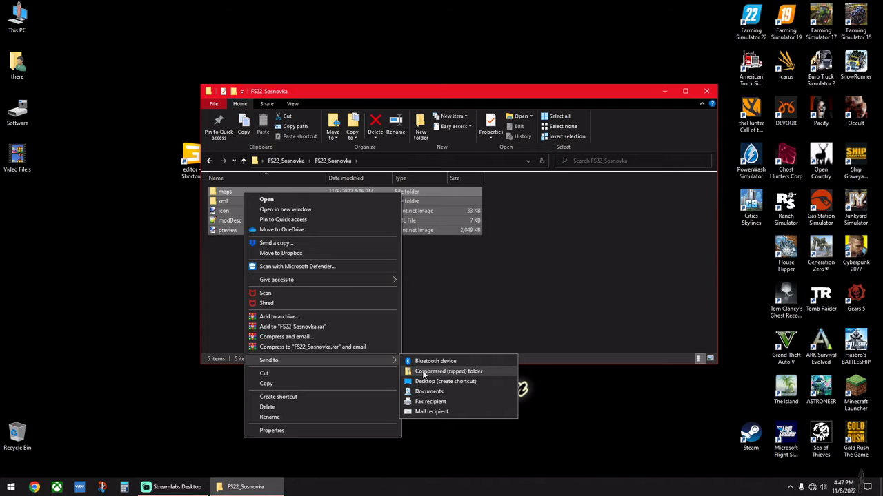
{"action": "left_click", "coordinate": [424, 373]}
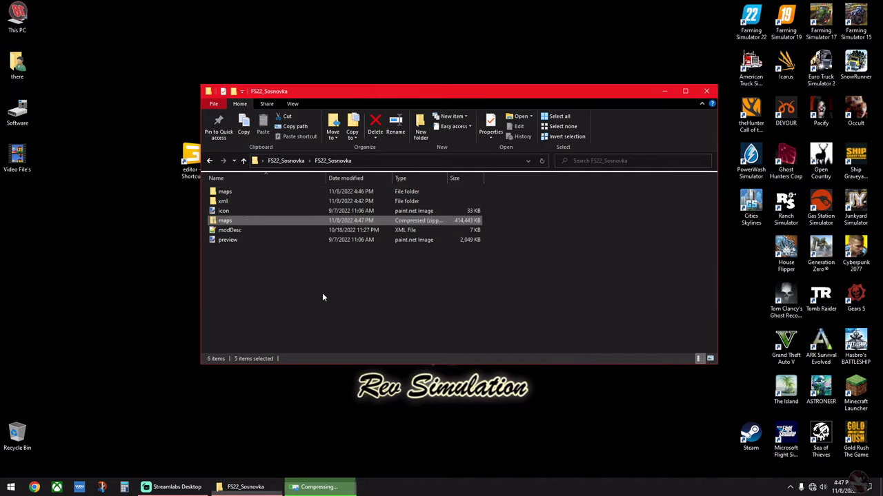
Rename the new maps zip archive to FS22_Sosnovka using the copied folder name.
{"action": "right_click", "coordinate": [242, 222]}
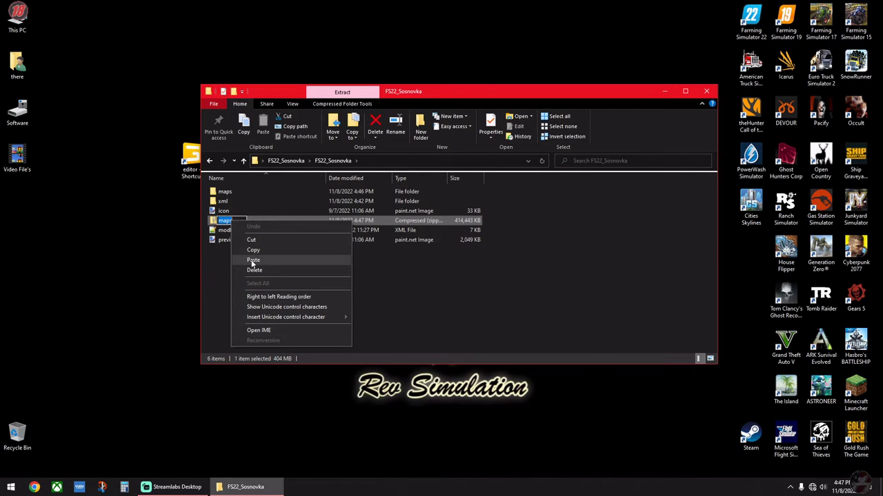
{"action": "left_click", "coordinate": [252, 261]}
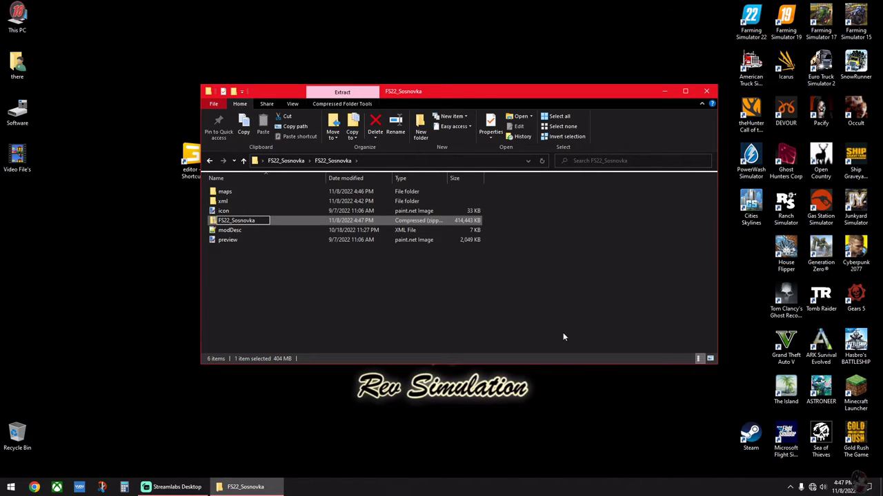
{"action": "left_click", "coordinate": [479, 310]}
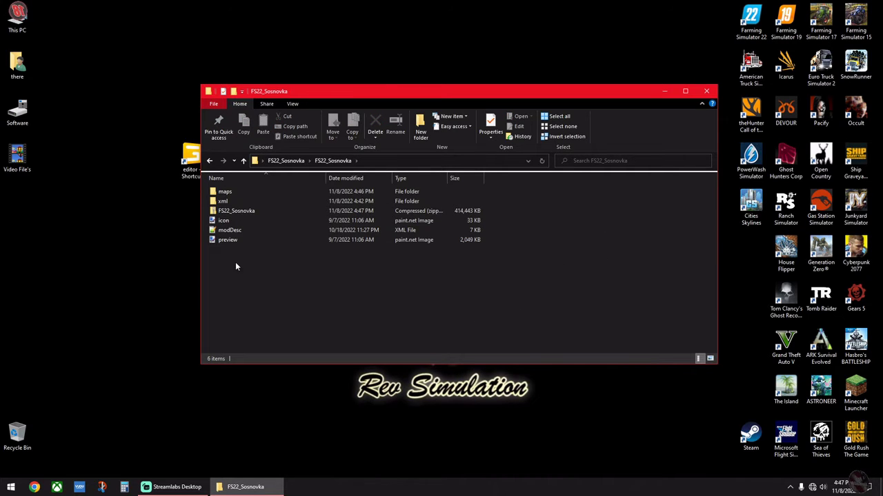
Move the FS22_Sosnovka zip into the FS22_mods shortcut in the user's home folder, and close both folder windows.
{"action": "left_click", "coordinate": [225, 212]}
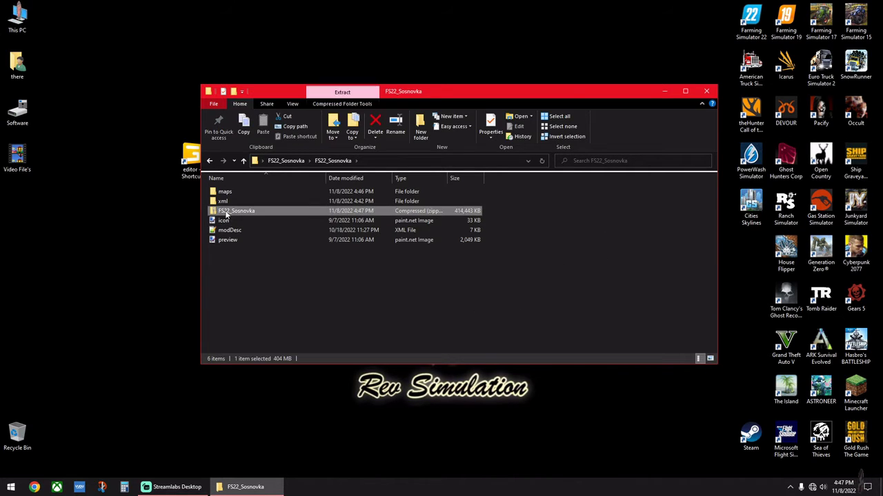
{"action": "double_click", "coordinate": [19, 68]}
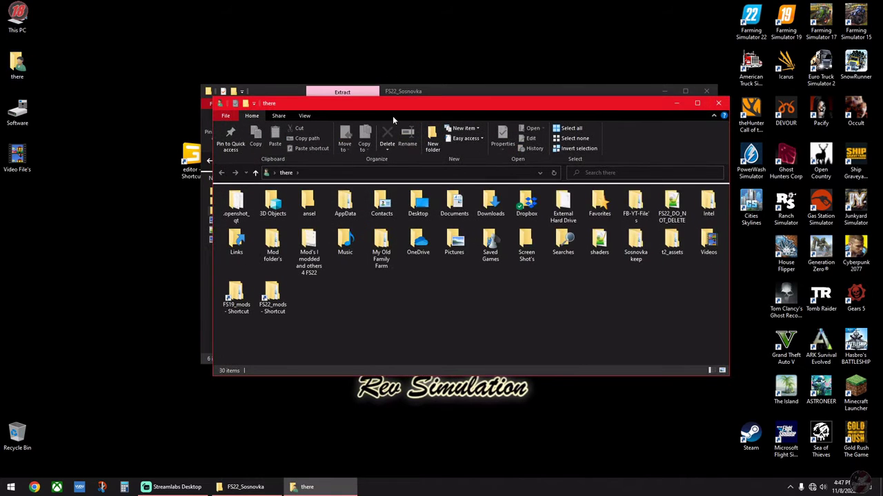
{"action": "left_click_drag", "start_coordinate": [393, 104], "coordinate": [250, 75]}
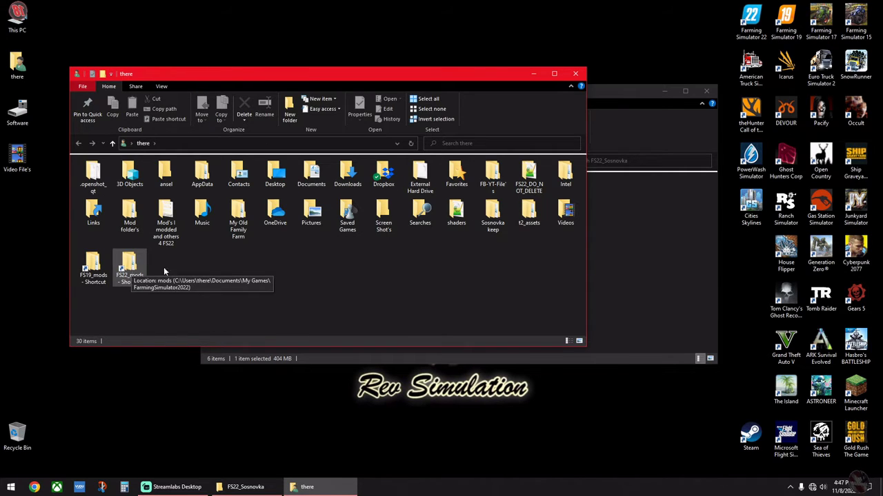
{"action": "left_click", "coordinate": [628, 287]}
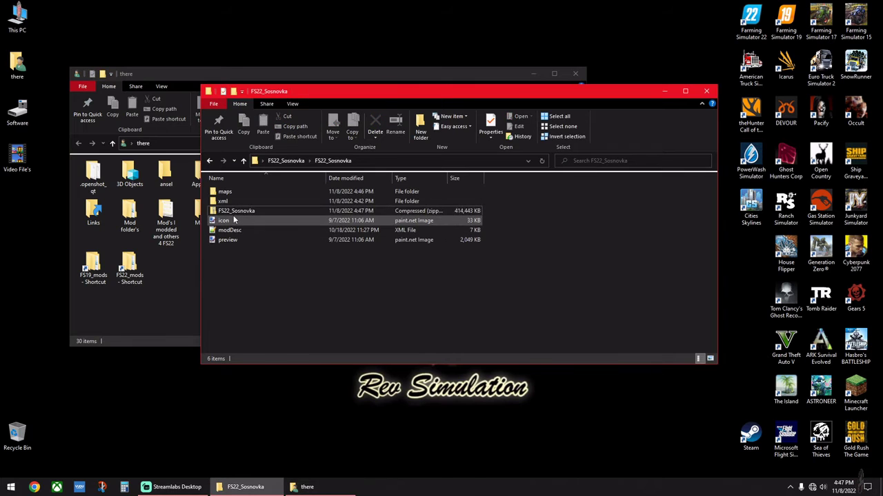
{"action": "left_click_drag", "start_coordinate": [236, 211], "coordinate": [130, 275]}
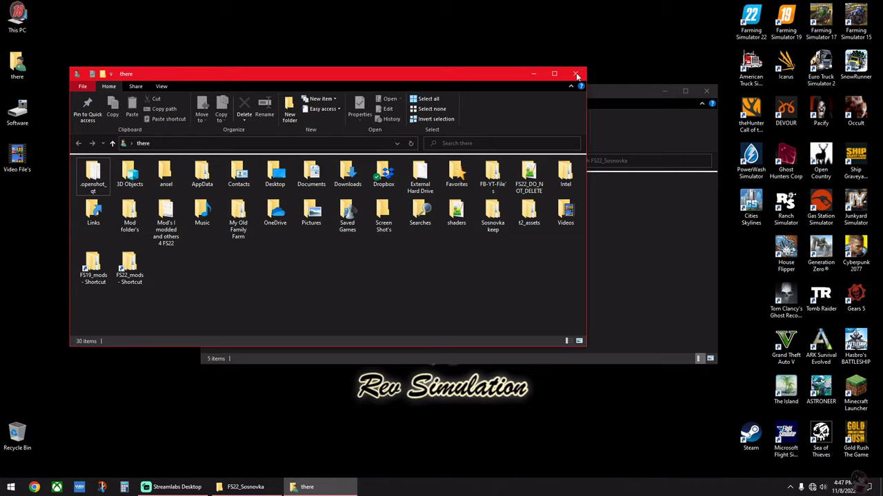
{"action": "left_click", "coordinate": [577, 75]}
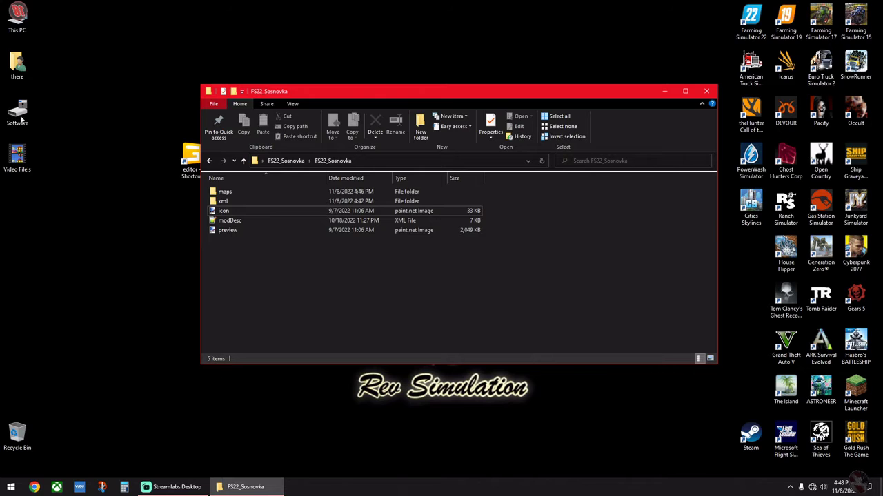
{"action": "left_click", "coordinate": [708, 93]}
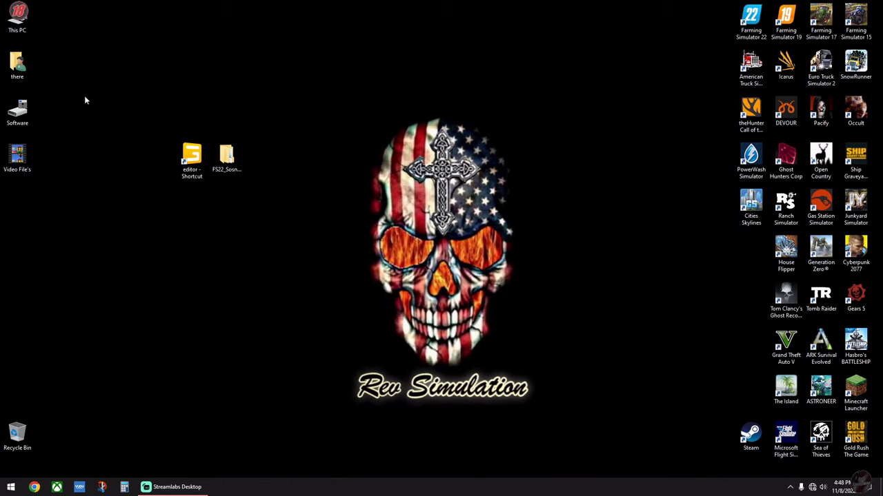
Look through the game's mods folder under Documents > My Games > FarmingSimulator2022, starting from the user's home folder, and close it.
{"action": "double_click", "coordinate": [17, 64]}
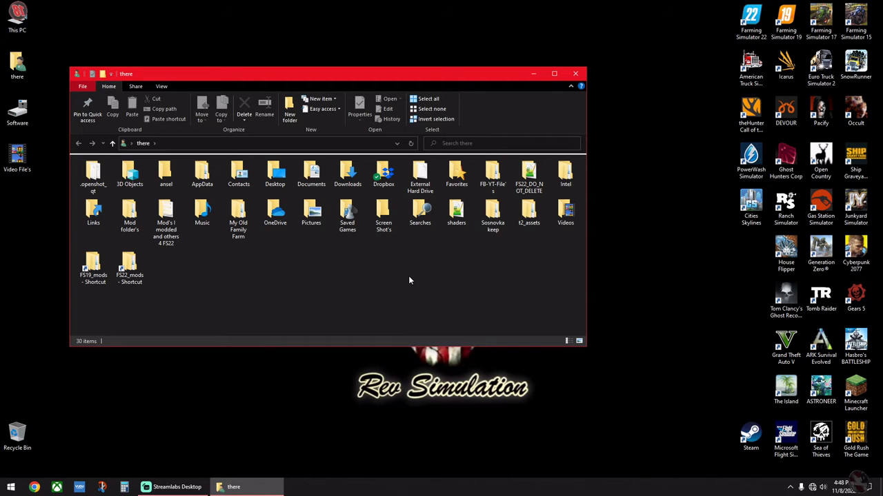
{"action": "double_click", "coordinate": [310, 174]}
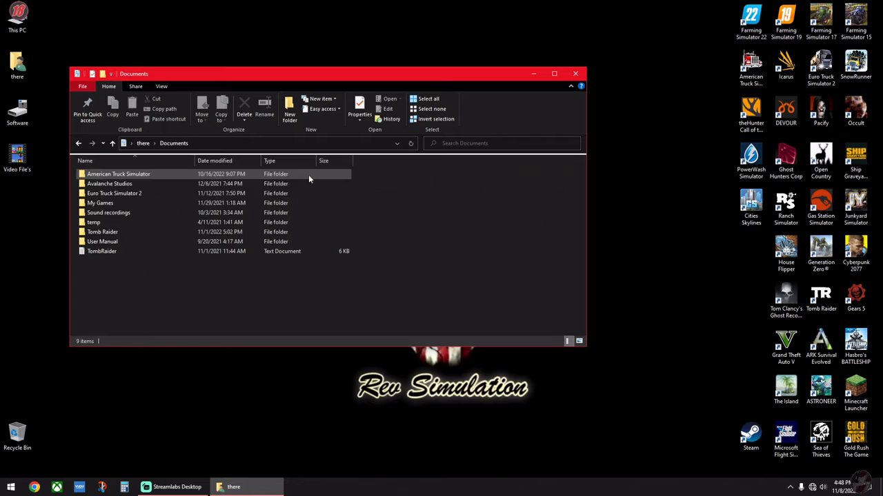
{"action": "double_click", "coordinate": [105, 204]}
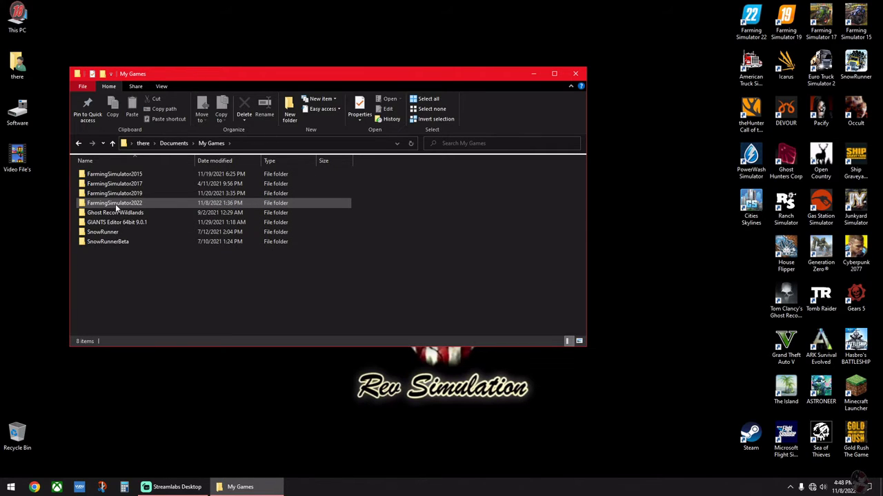
{"action": "double_click", "coordinate": [116, 204]}
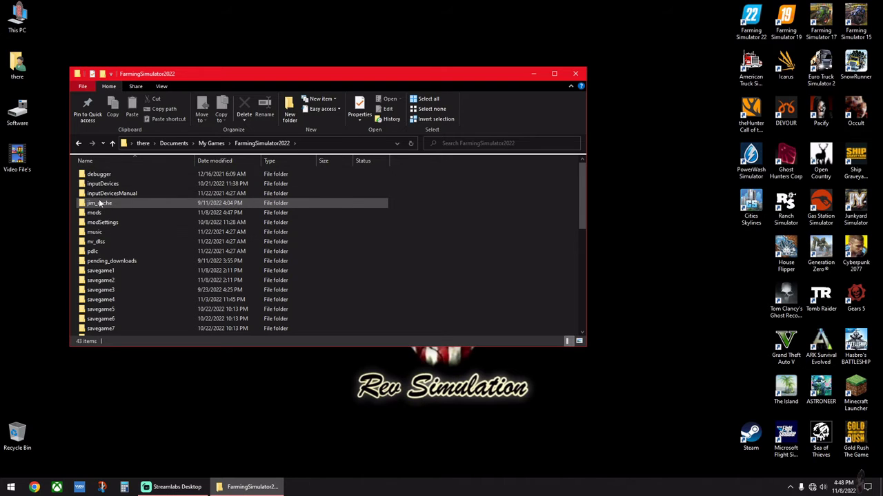
{"action": "double_click", "coordinate": [96, 213]}
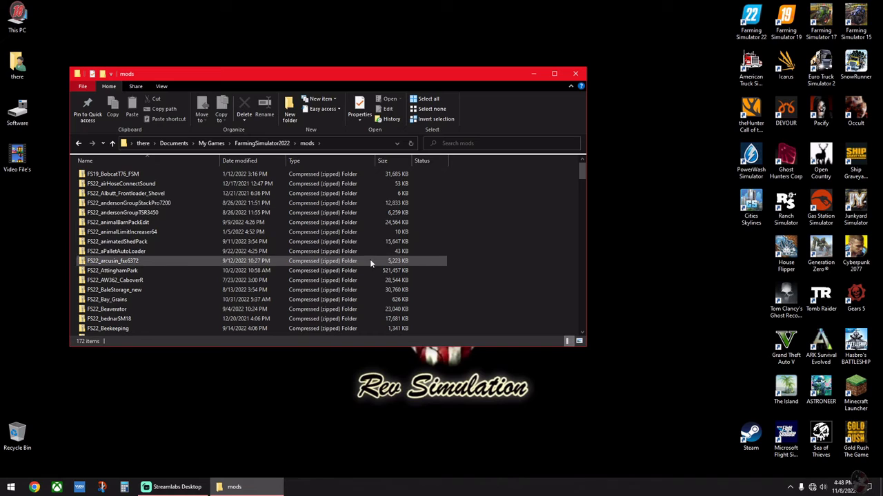
{"action": "left_click", "coordinate": [576, 75]}
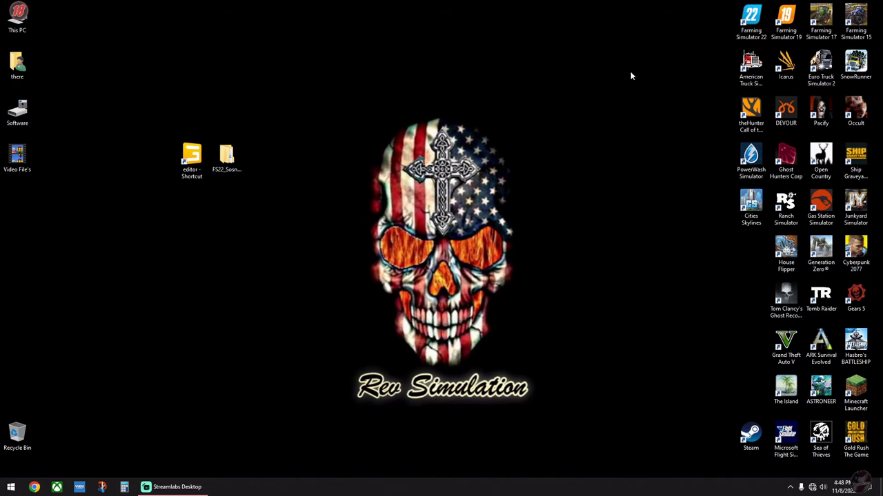
Launch Farming Simulator 22 and start a New Farmer career in the empty slot after Game save 3.
{"action": "left_click", "coordinate": [749, 24]}
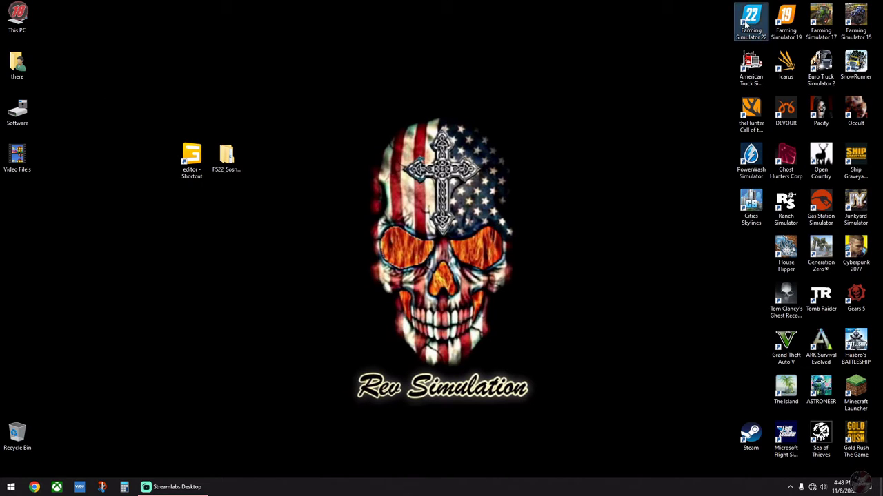
{"action": "left_click", "coordinate": [390, 335]}
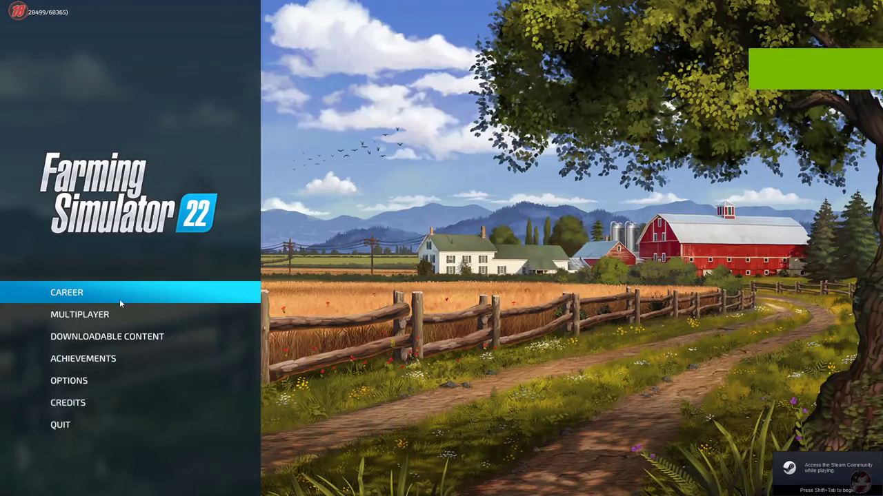
{"action": "left_click", "coordinate": [63, 293]}
{"action": "scroll", "coordinate": [441, 227], "scroll_direction": "down", "scroll_amount": 2}
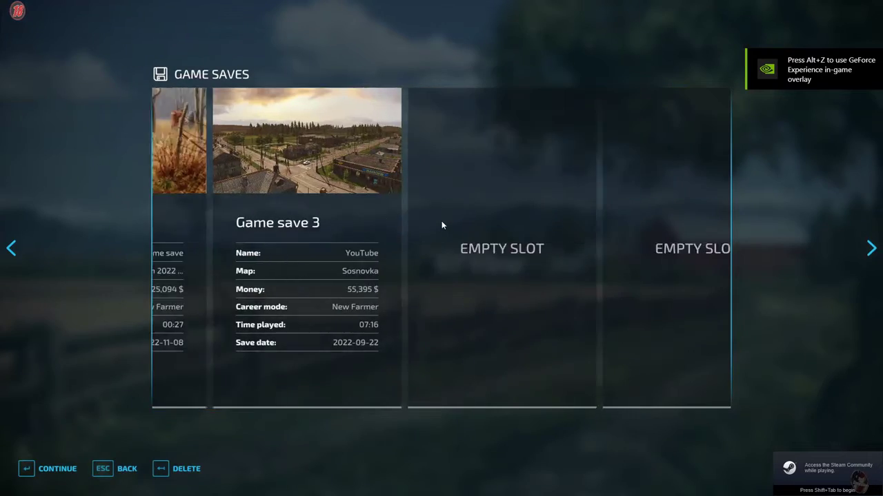
{"action": "left_click", "coordinate": [437, 216]}
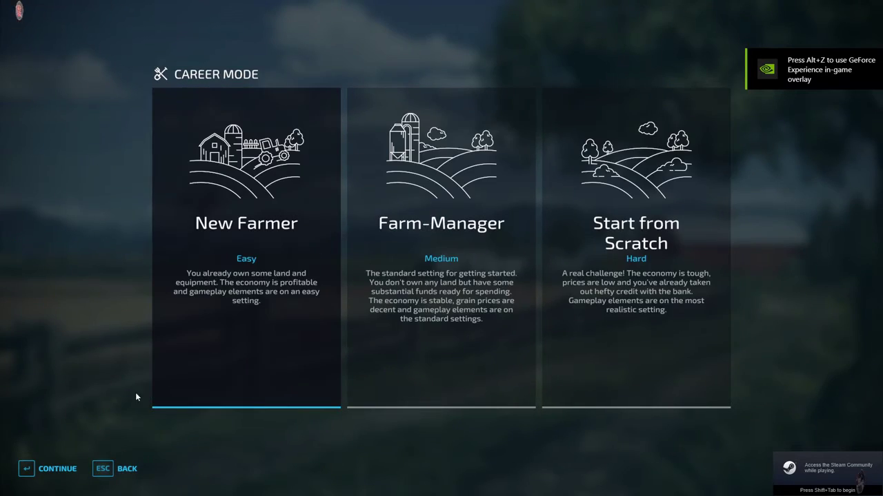
{"action": "left_click", "coordinate": [124, 469]}
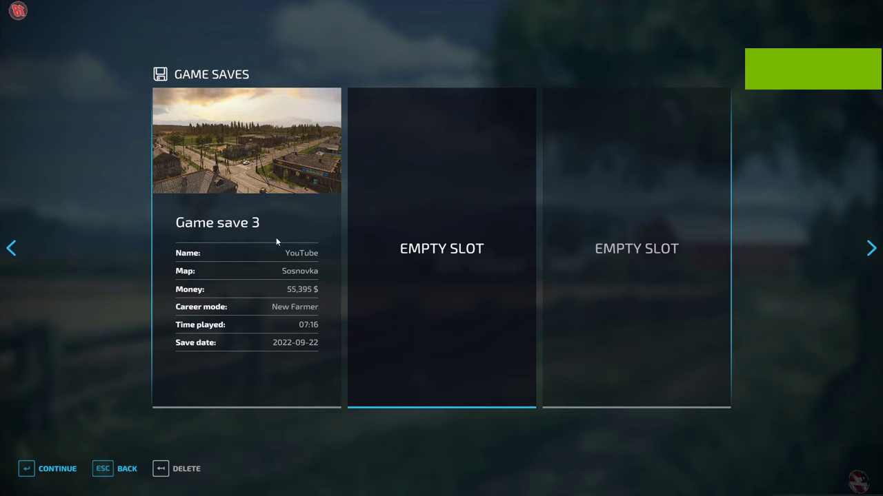
{"action": "left_click", "coordinate": [451, 218]}
{"action": "left_click", "coordinate": [267, 303]}
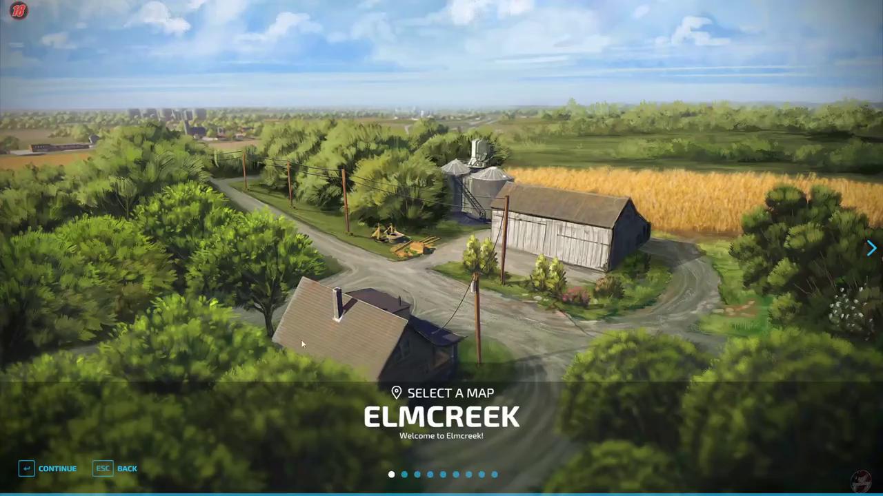
Choose Sosnovka as the map for the new career.
{"action": "scroll", "coordinate": [243, 347], "scroll_direction": "down", "scroll_amount": 7}
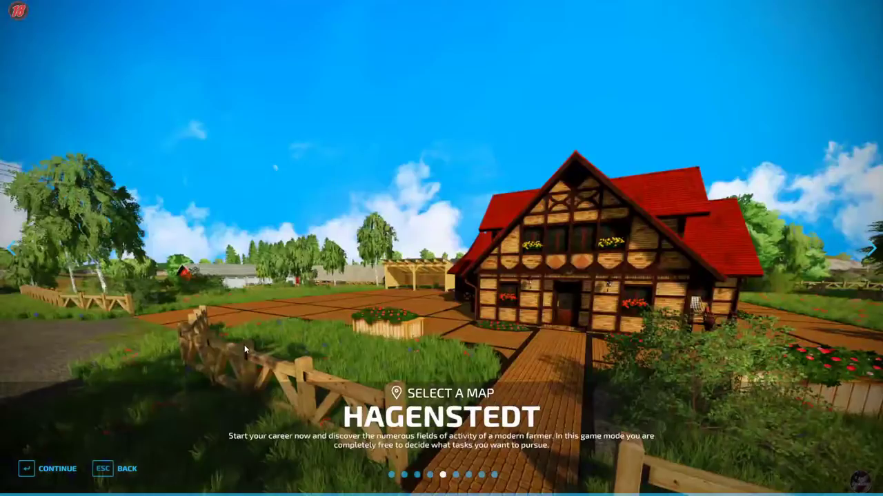
{"action": "key", "text": "Right"}
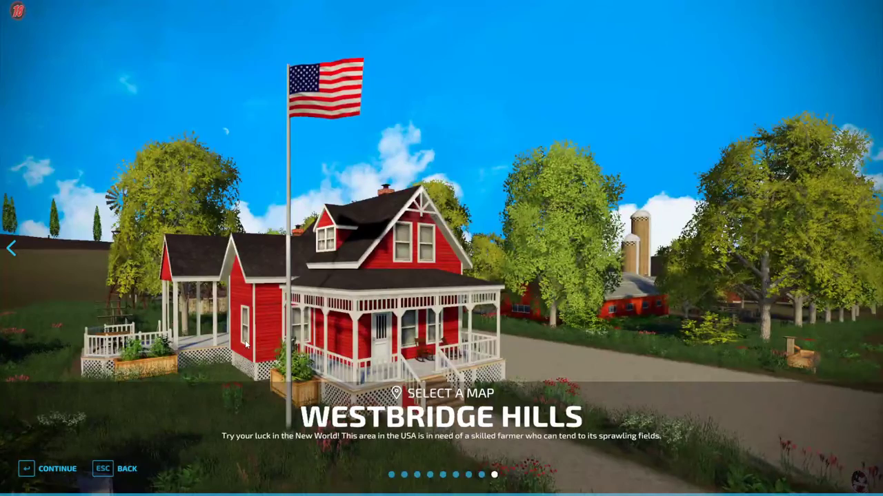
{"action": "key", "text": "Left"}
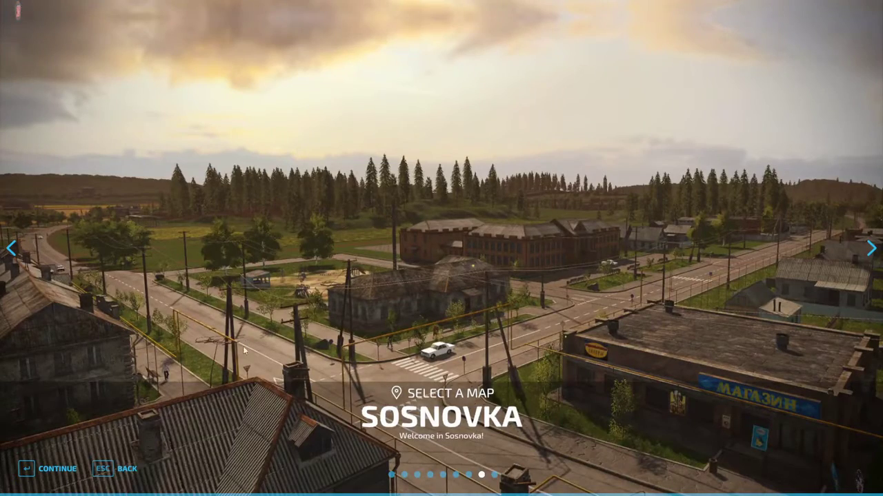
{"action": "left_click", "coordinate": [53, 472]}
Deselect all mods except Easy Development Controls and start the game on the Sosnovka map.
{"action": "left_click", "coordinate": [269, 469]}
{"action": "scroll", "coordinate": [476, 280], "scroll_direction": "down", "scroll_amount": 5}
{"action": "scroll", "coordinate": [476, 279], "scroll_direction": "down", "scroll_amount": 5}
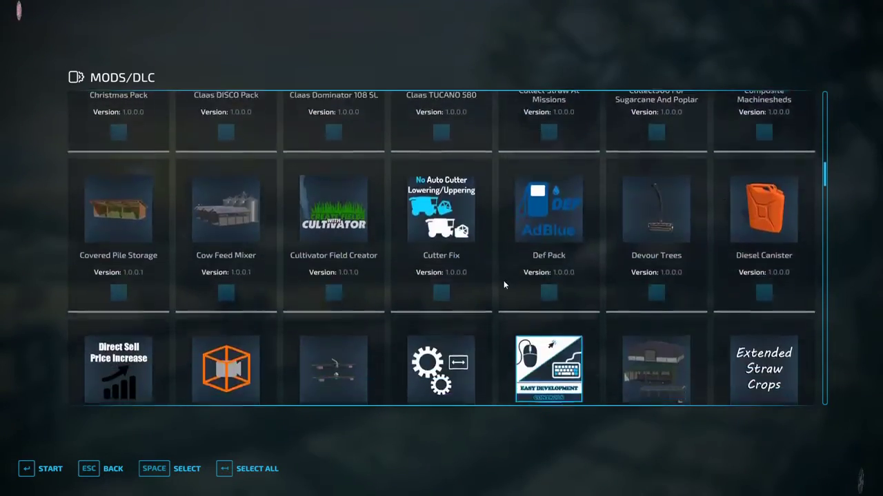
{"action": "left_click", "coordinate": [528, 261]}
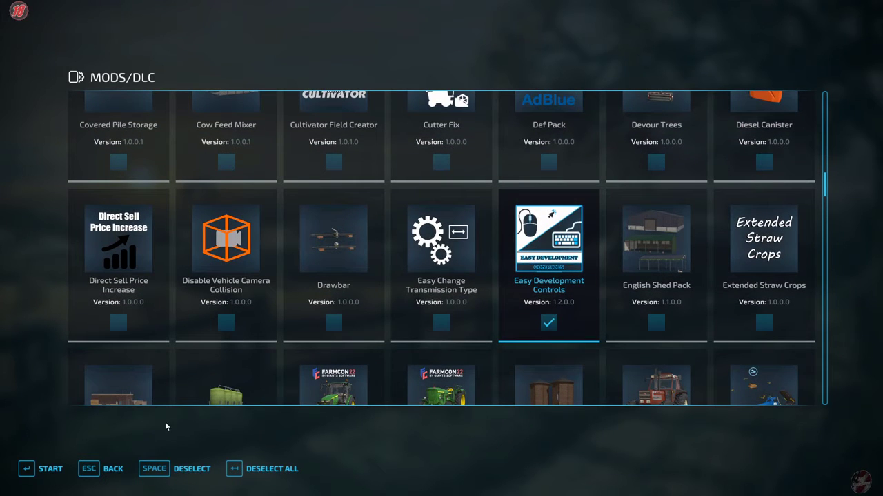
{"action": "left_click", "coordinate": [41, 471]}
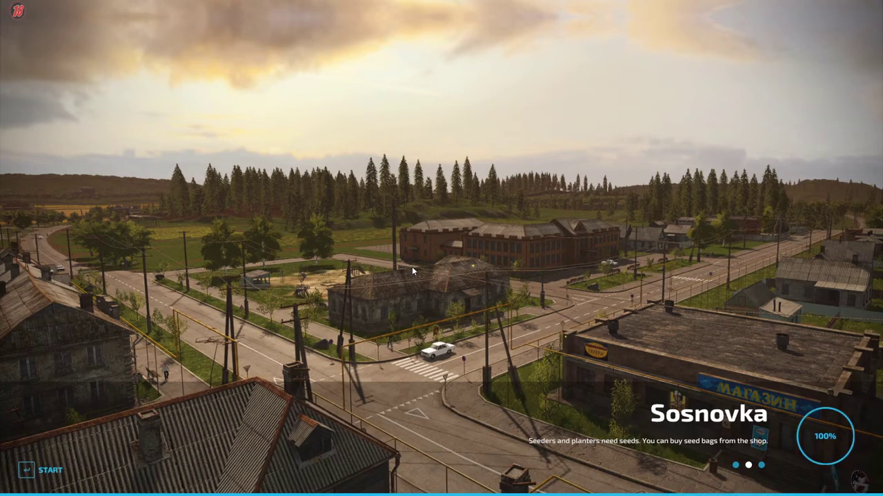
{"action": "key", "text": "Return"}
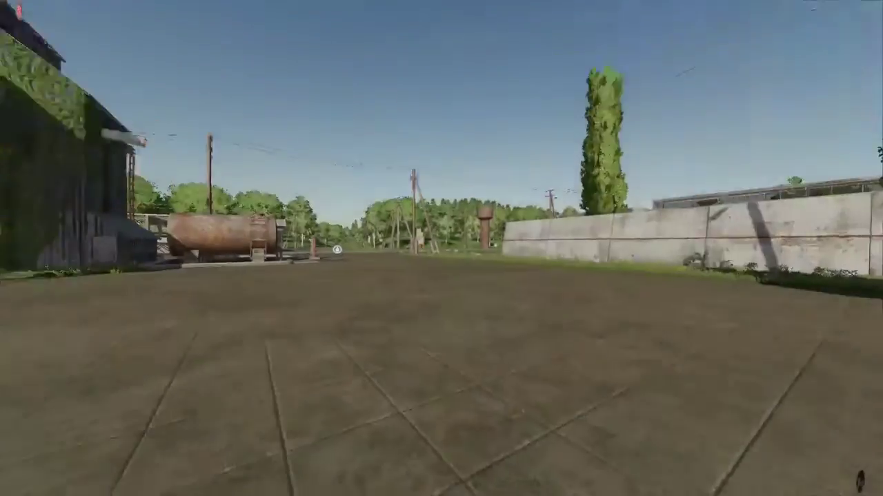
Walk from the farmyard past the fuel pump to the main road and examine the roadside by the silos for poplars.
{"action": "key", "text": "w"}
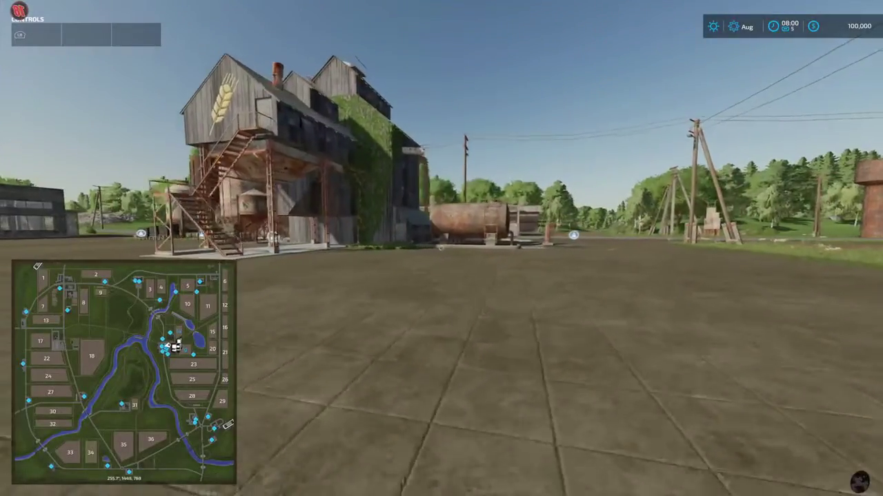
{"action": "key", "text": "9"}
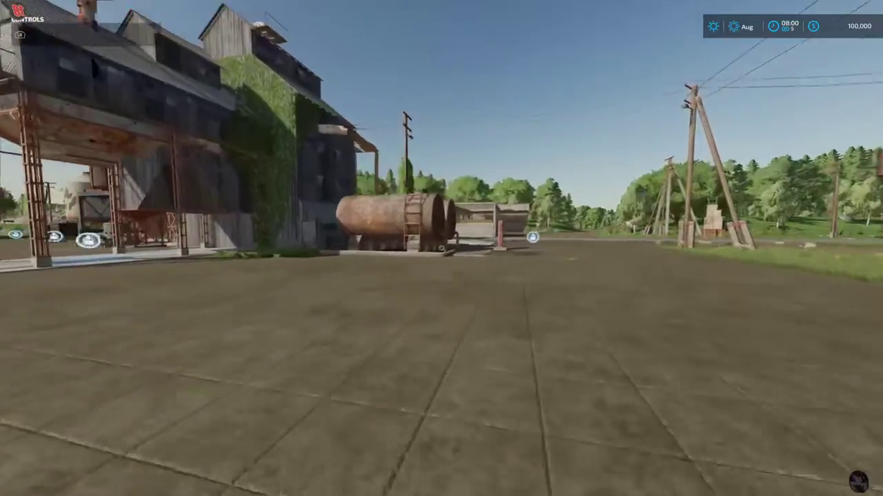
{"action": "key", "text": "w"}
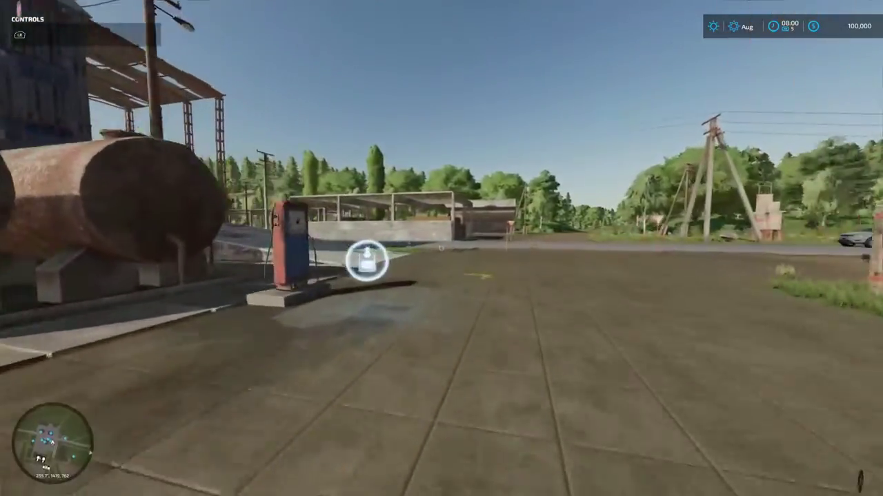
{"action": "key", "text": "w"}
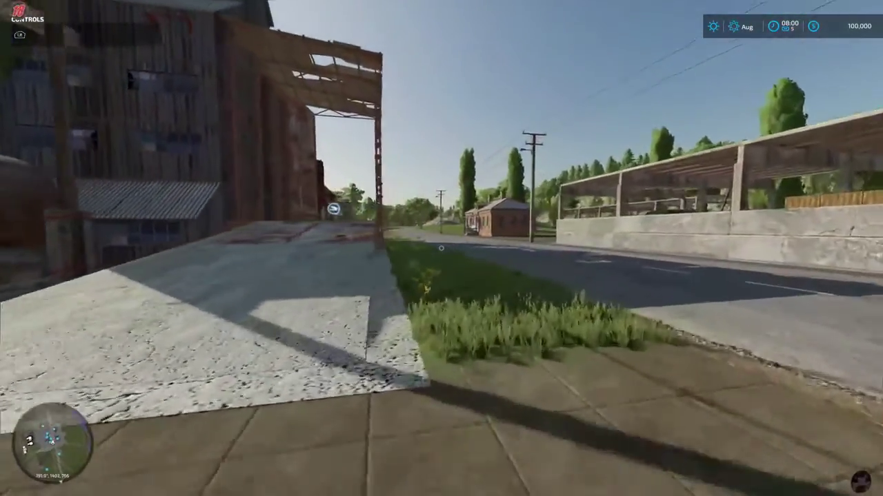
{"action": "key", "text": "w"}
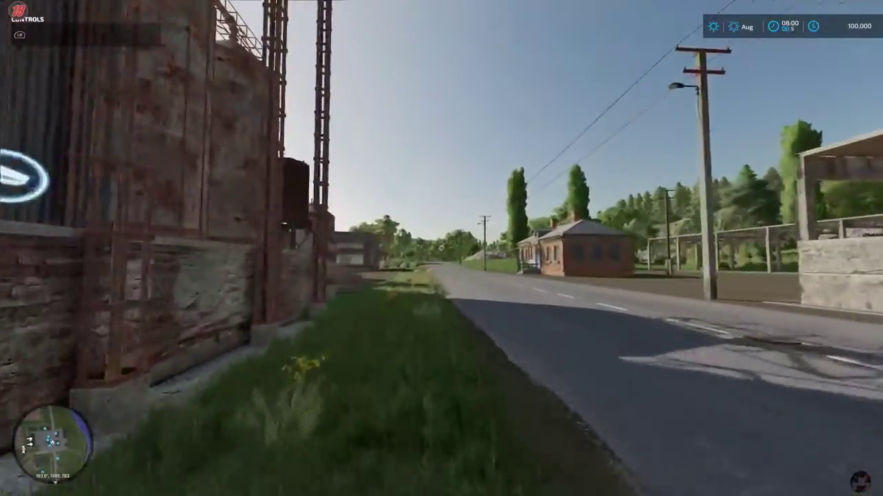
{"action": "key", "text": "w"}
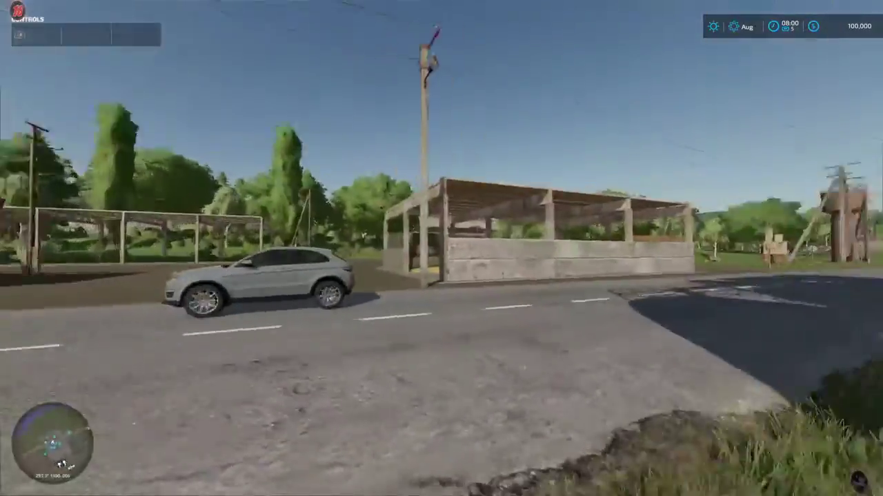
{"action": "key", "text": "w"}
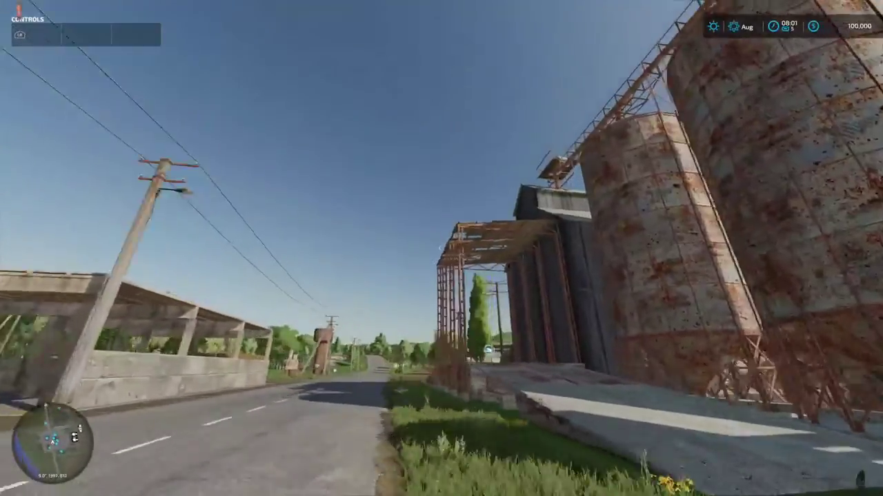
{"action": "key", "text": "w"}
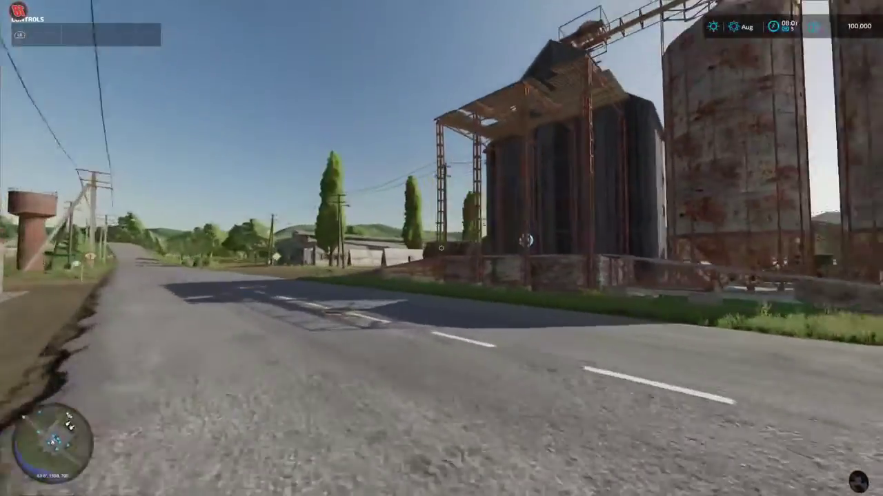
{"action": "key", "text": "w"}
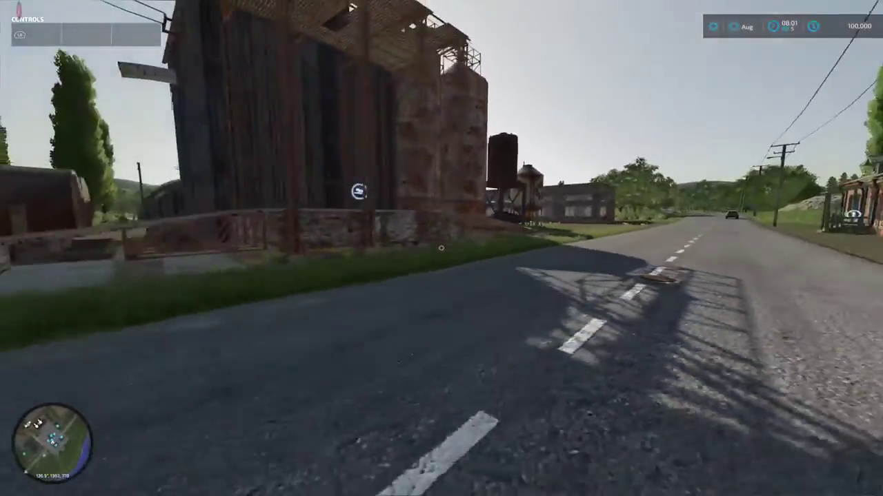
Return to the yard entrance and walk along the grass verge between the grain building and the road to check the cleared strip.
{"action": "key", "text": "s"}
{"action": "key", "text": "a"}
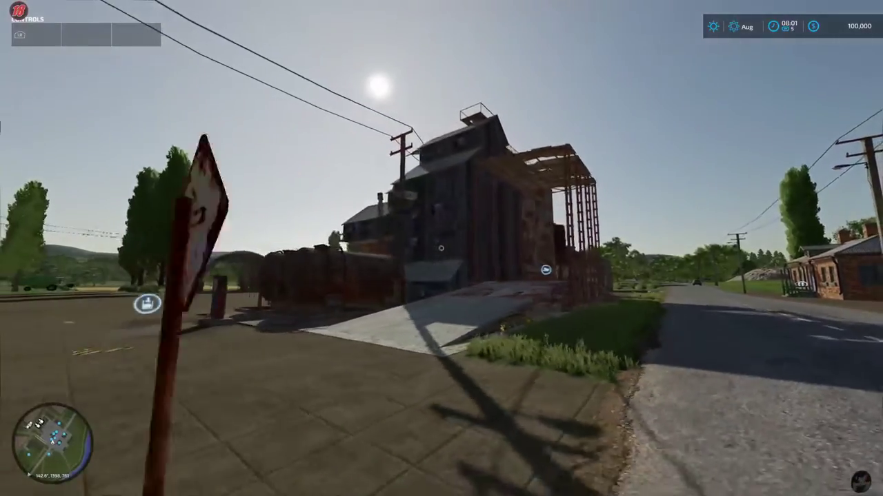
{"action": "key", "text": "s"}
{"action": "key", "text": "a"}
{"action": "key", "text": "w"}
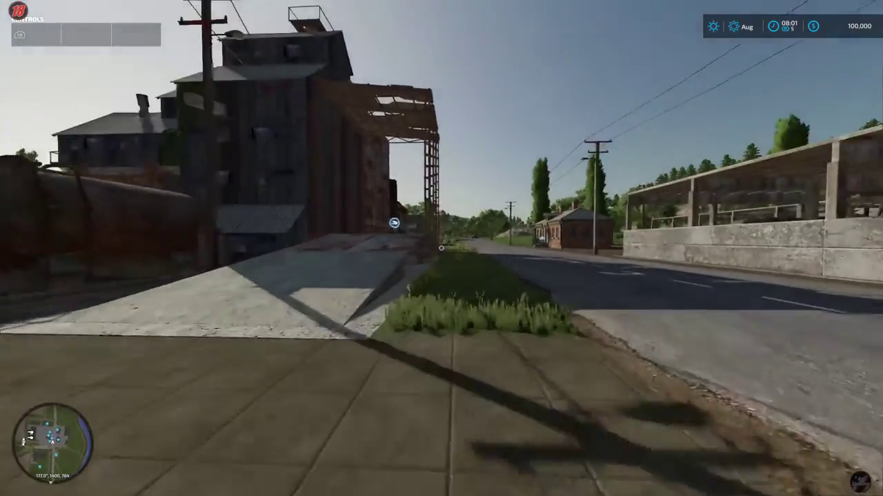
{"action": "key", "text": "w"}
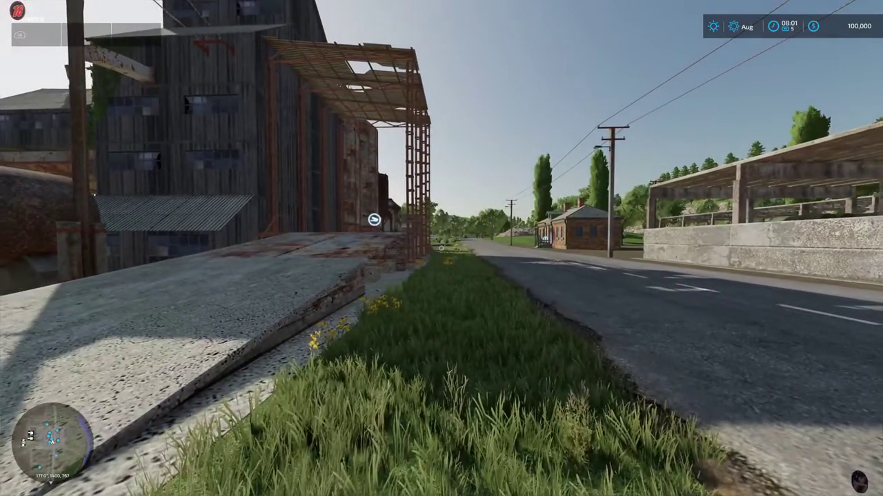
{"action": "key", "text": "w"}
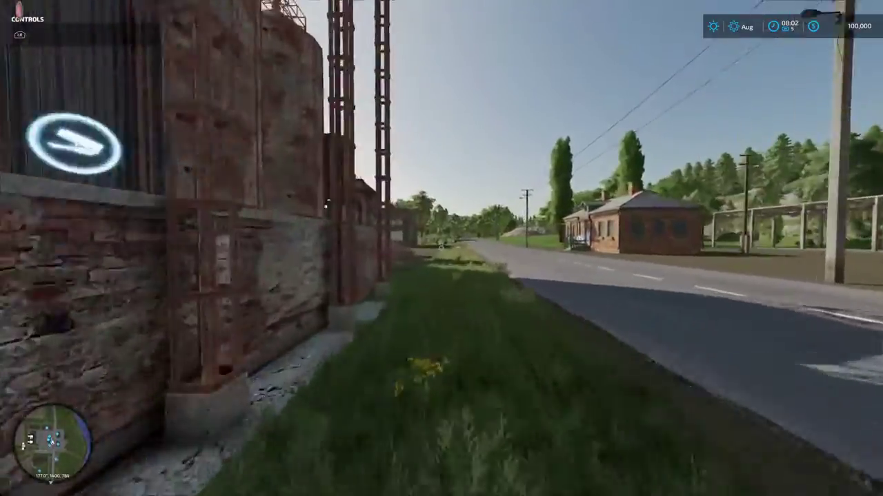
{"action": "key", "text": "w"}
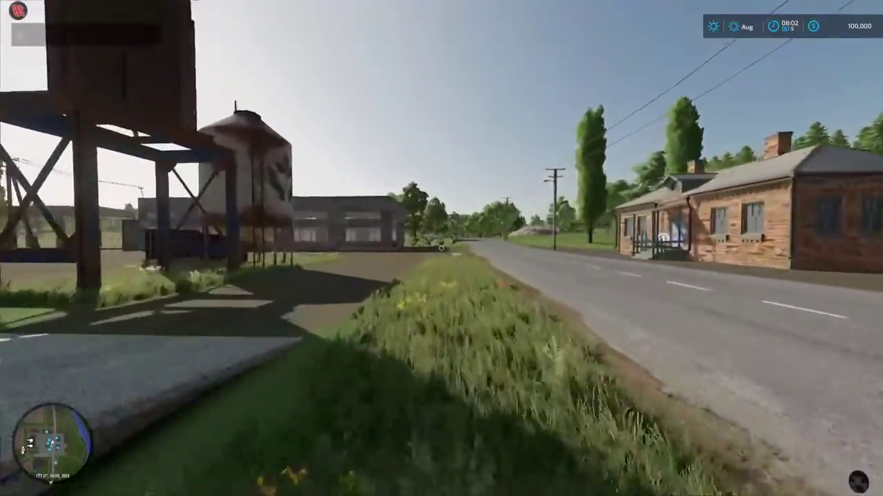
Enter the yard behind the silos and look over the hangars, perimeter wall and grain building.
{"action": "key", "text": "w"}
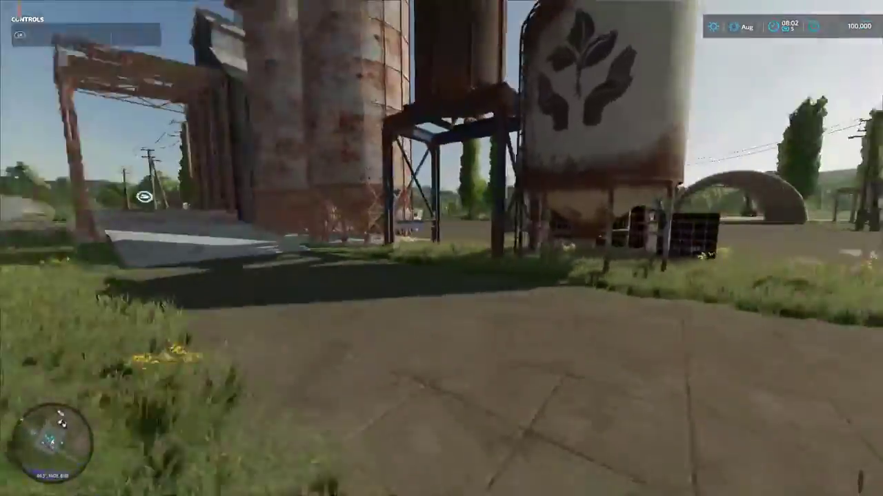
{"action": "key", "text": "w"}
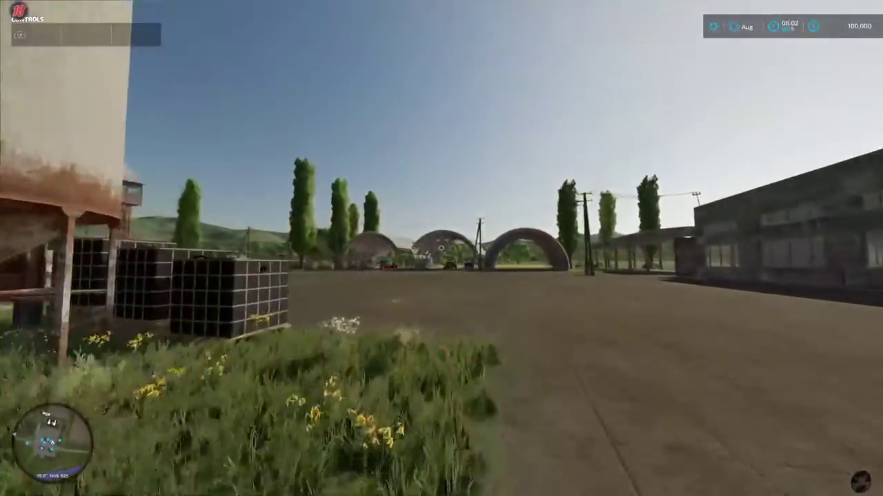
{"action": "key", "text": "w"}
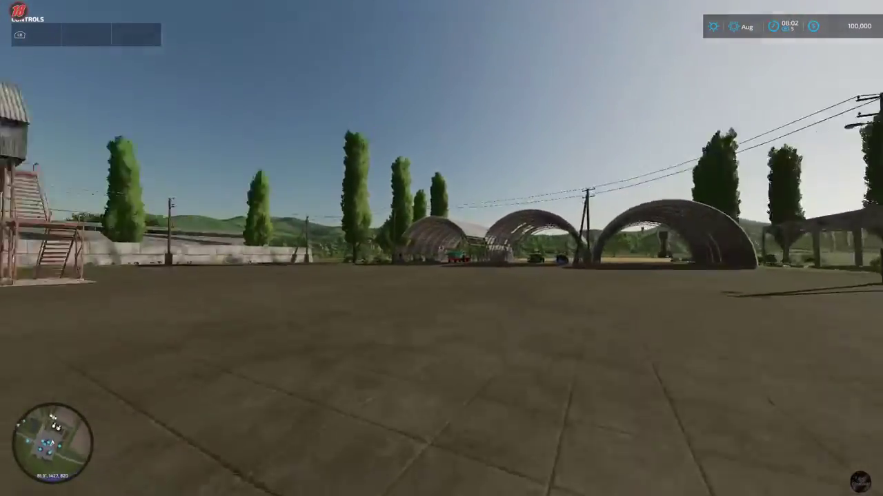
{"action": "key", "text": "d"}
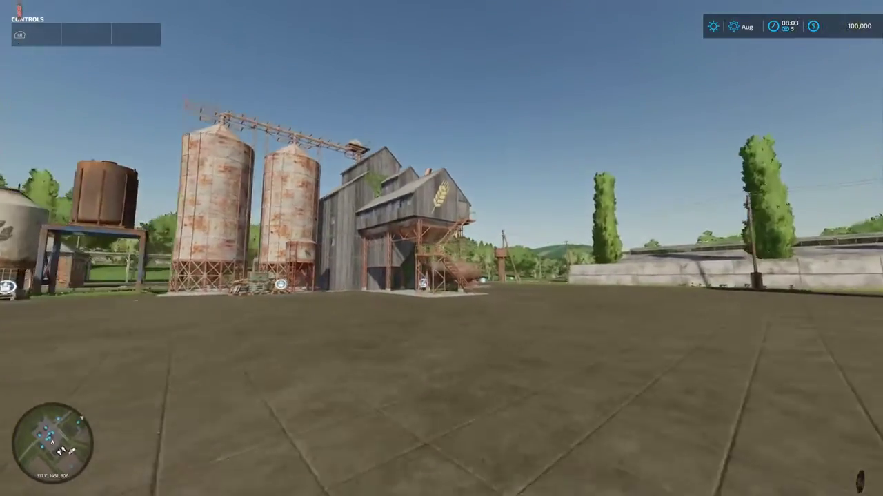
{"action": "key", "text": "w"}
{"action": "key", "text": "s"}
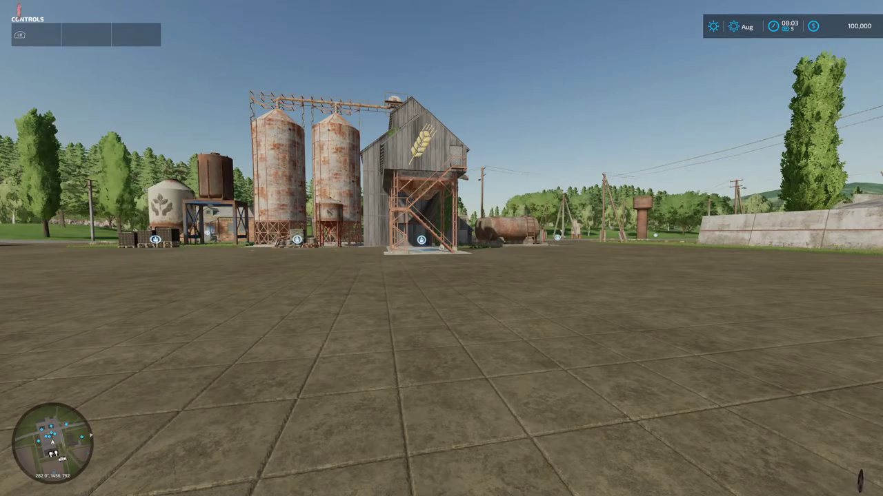
Walk back across the yard past the fuel tanks to the road and inspect the entrance area.
{"action": "key", "text": "w"}
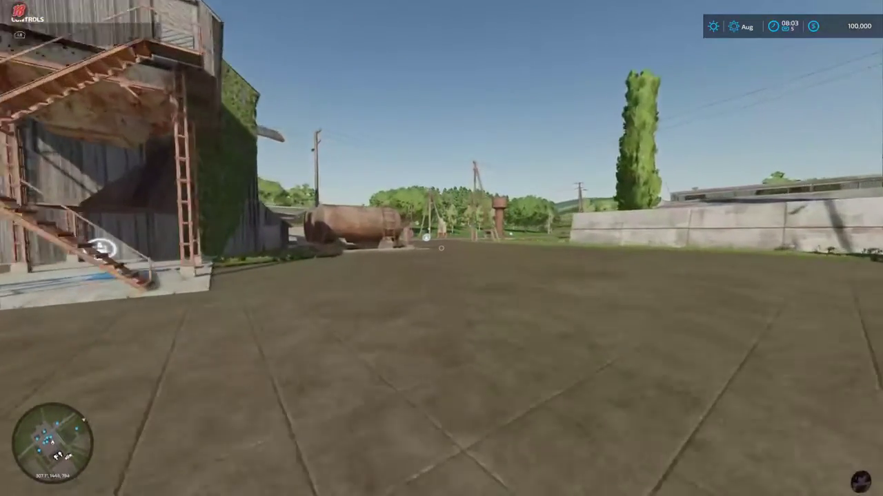
{"action": "key", "text": "w"}
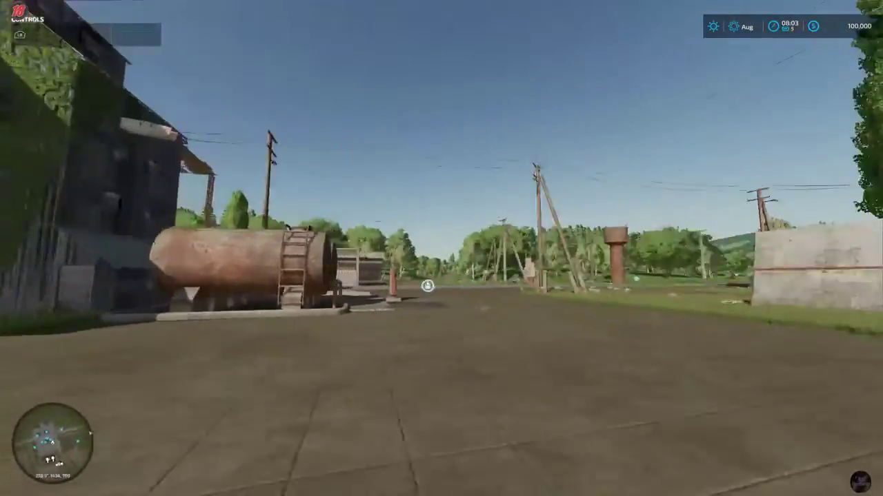
{"action": "key", "text": "w"}
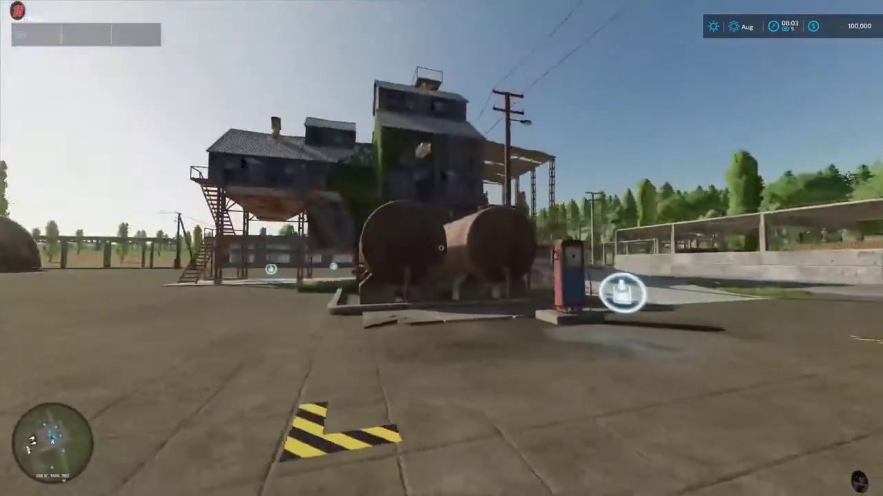
{"action": "key", "text": "w"}
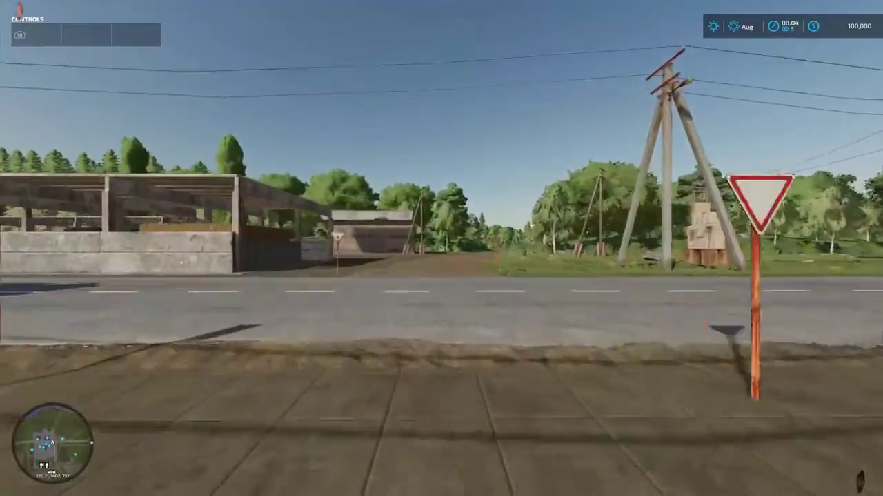
Cross the main road to the electrical transformer and circle it to inspect the cabinet, its power lines and the nearby poles.
{"action": "key", "text": "w"}
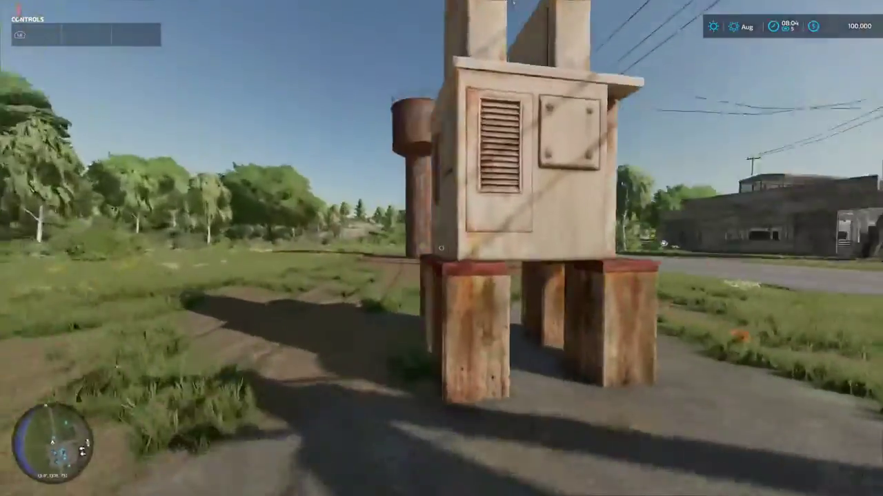
{"action": "key", "text": "s"}
{"action": "key", "text": "d"}
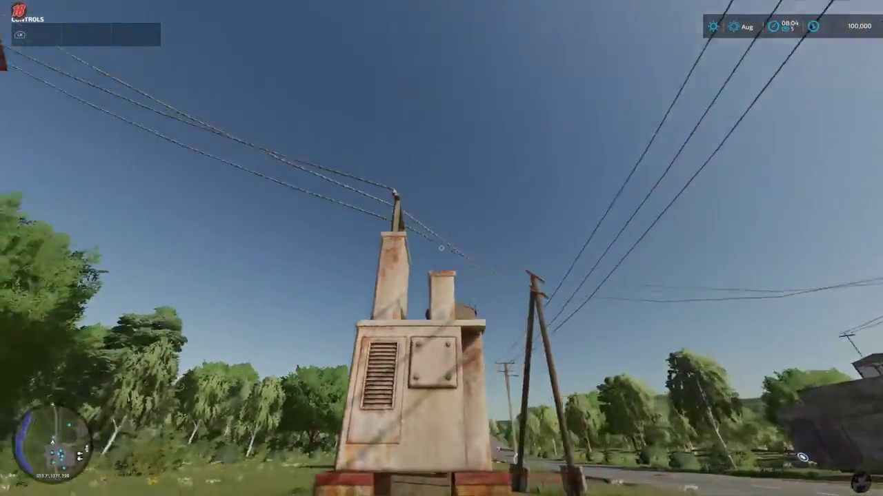
{"action": "key", "text": "d"}
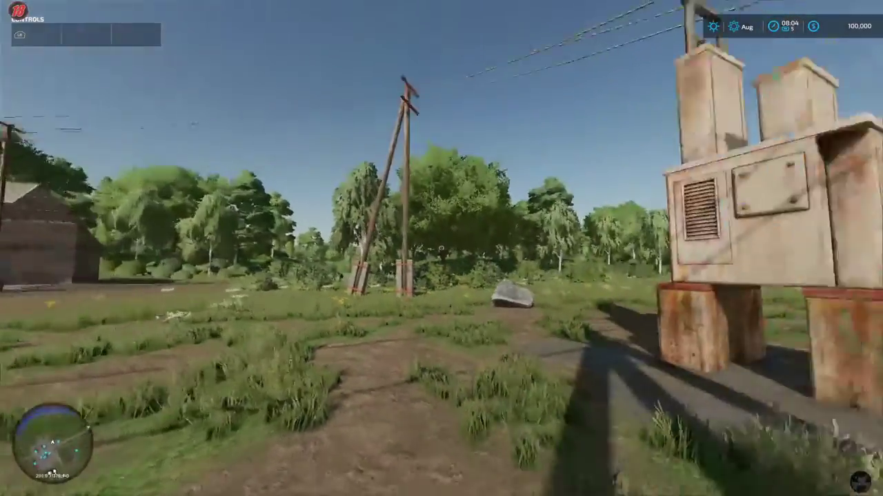
{"action": "key", "text": "s"}
{"action": "key", "text": "w"}
{"action": "key", "text": "d"}
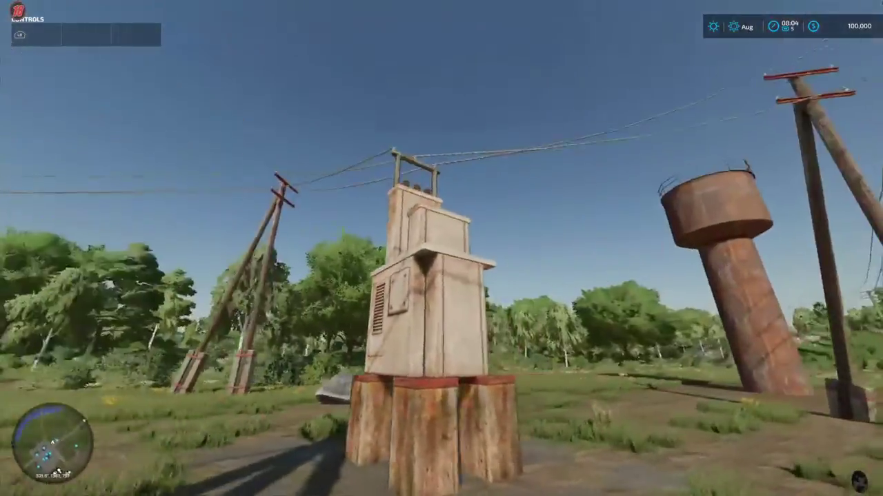
{"action": "key", "text": "d"}
{"action": "key", "text": "w"}
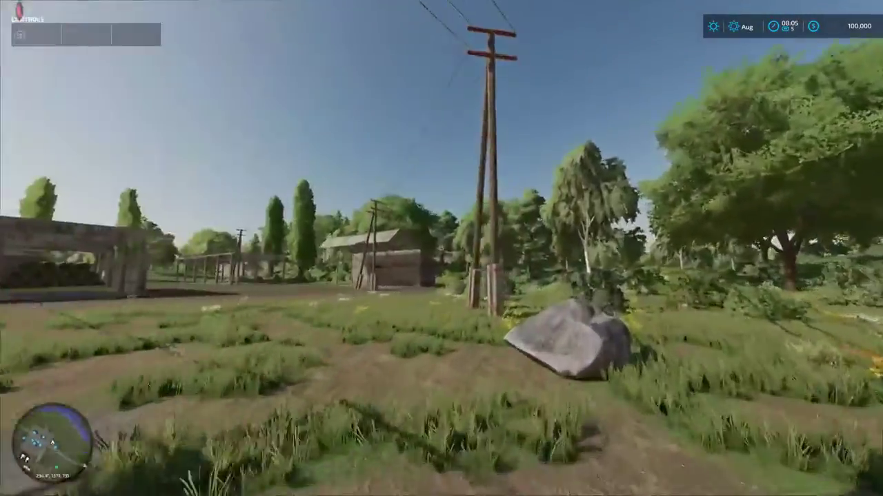
Walk past the boulder onto the paved yard by the brick shed and look over the remaining poplars and utility poles.
{"action": "key", "text": "w"}
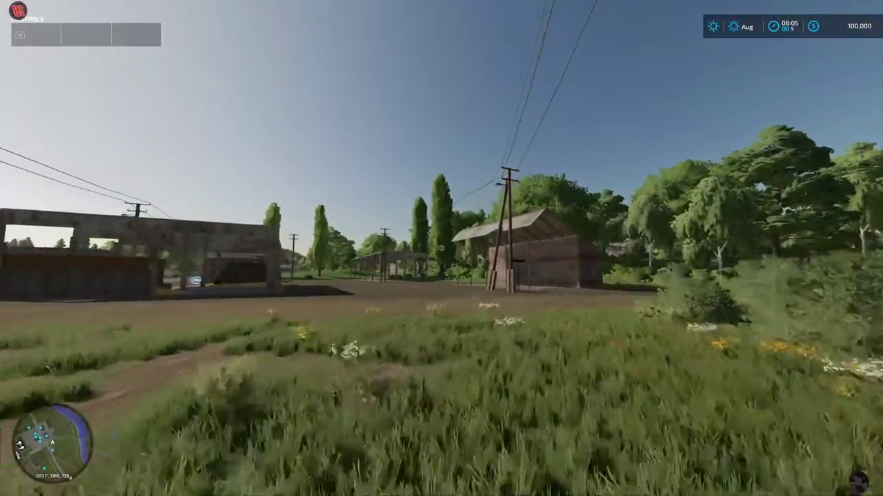
{"action": "key", "text": "w"}
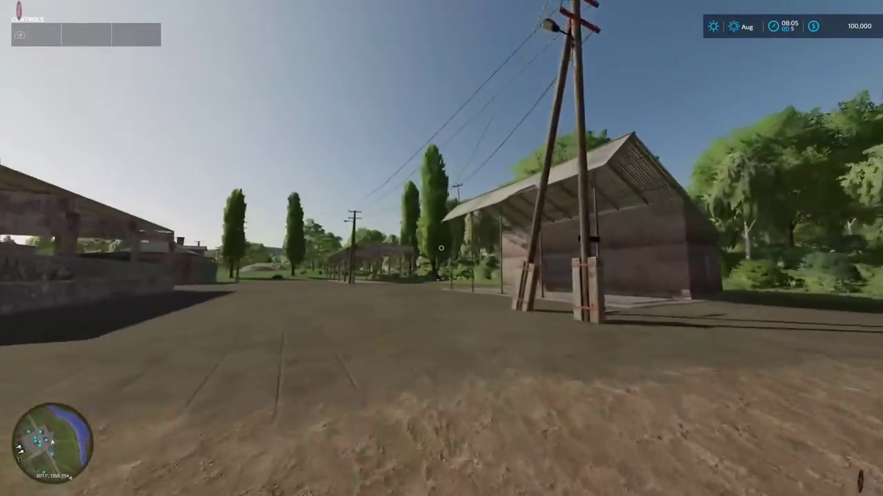
{"action": "key", "text": "w"}
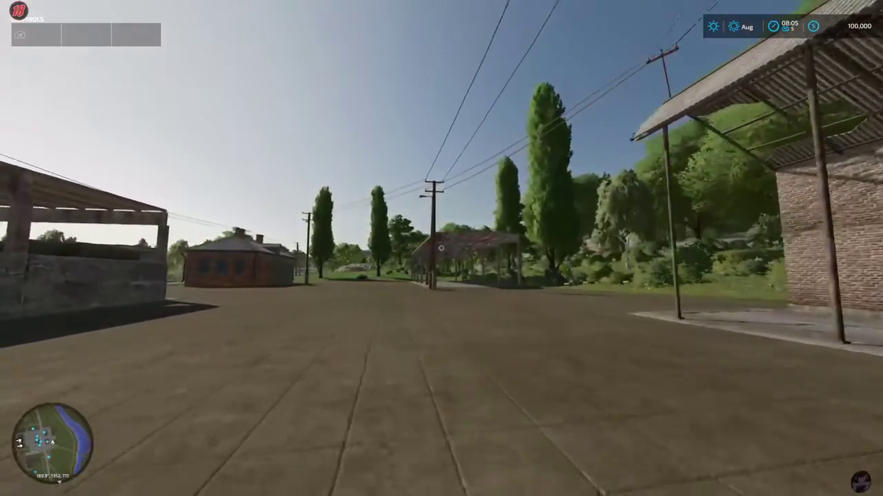
{"action": "key", "text": "w"}
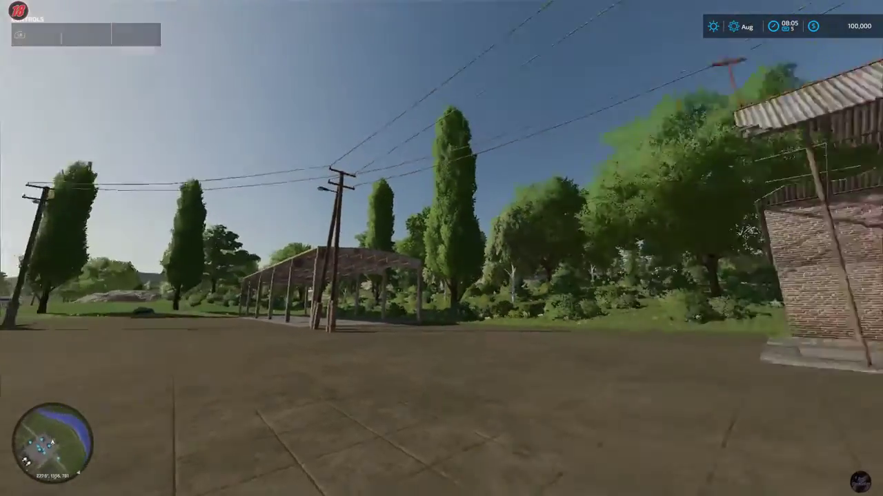
{"action": "key", "text": "w"}
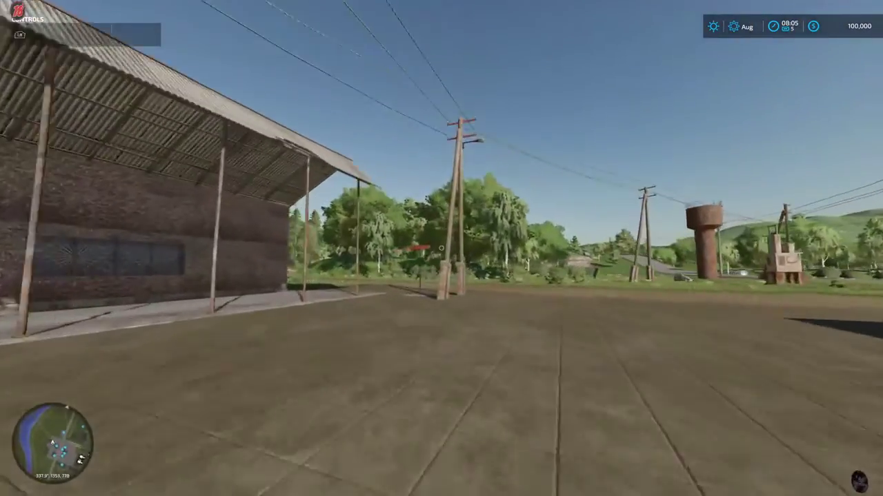
Examine the overhead wires running between the utility poles and the roof of the brick shed.
{"action": "key", "text": "d"}
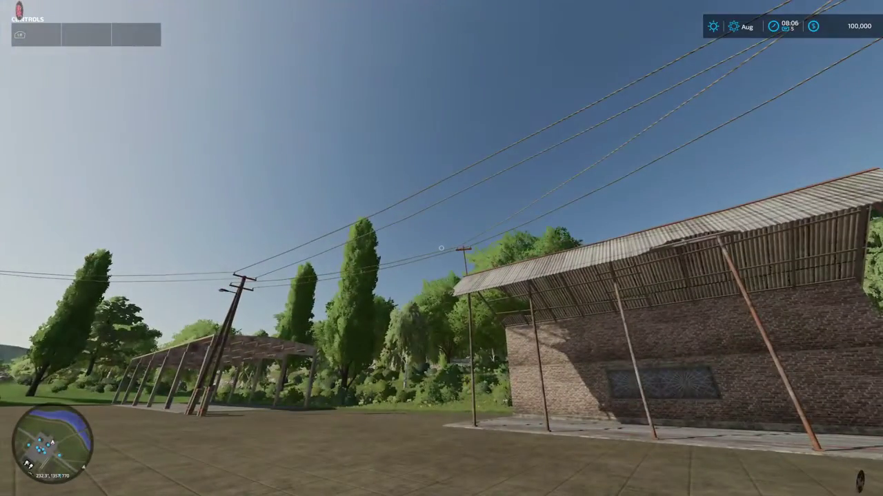
{"action": "key", "text": "w"}
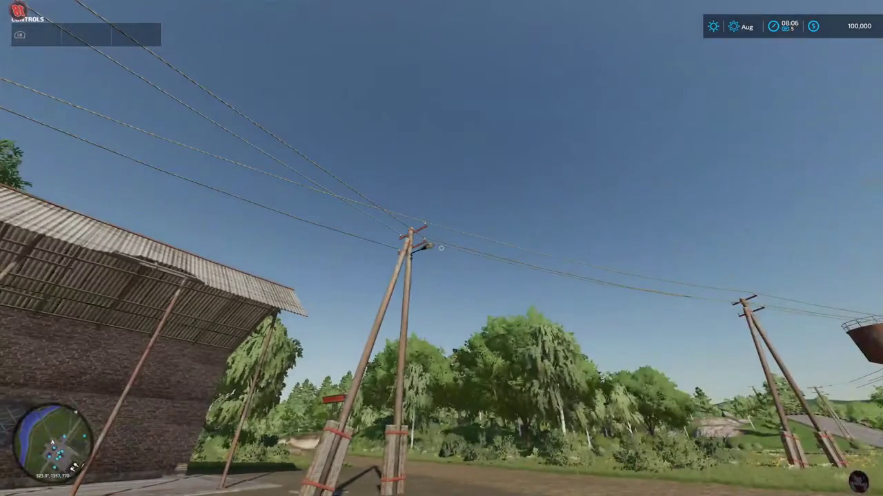
{"action": "key", "text": "w"}
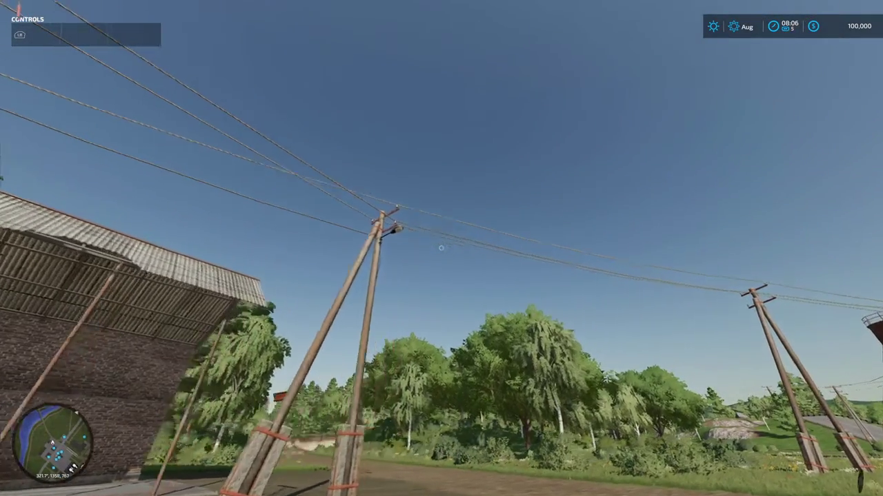
{"action": "key", "text": "w"}
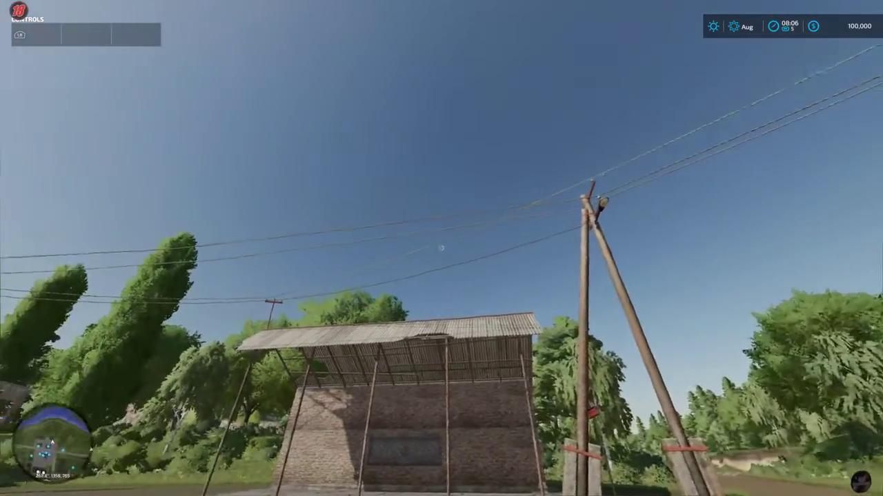
{"action": "key", "text": "w"}
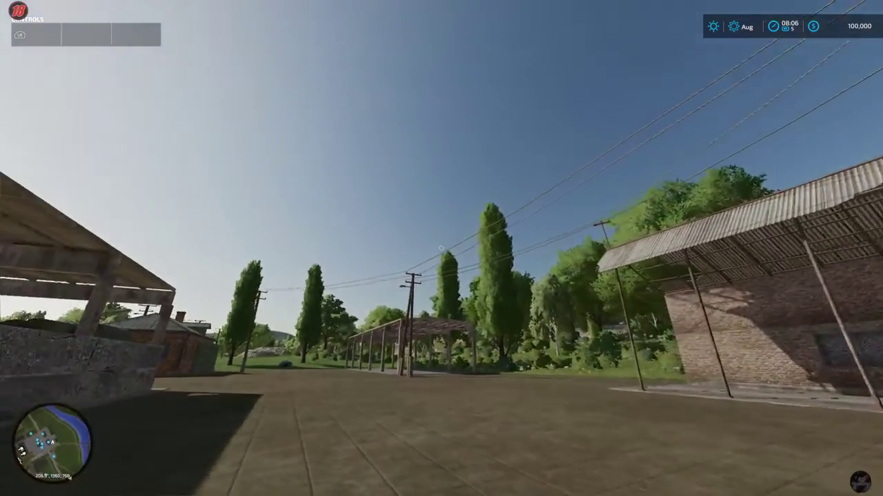
{"action": "key", "text": "w"}
{"action": "key", "text": "w"}
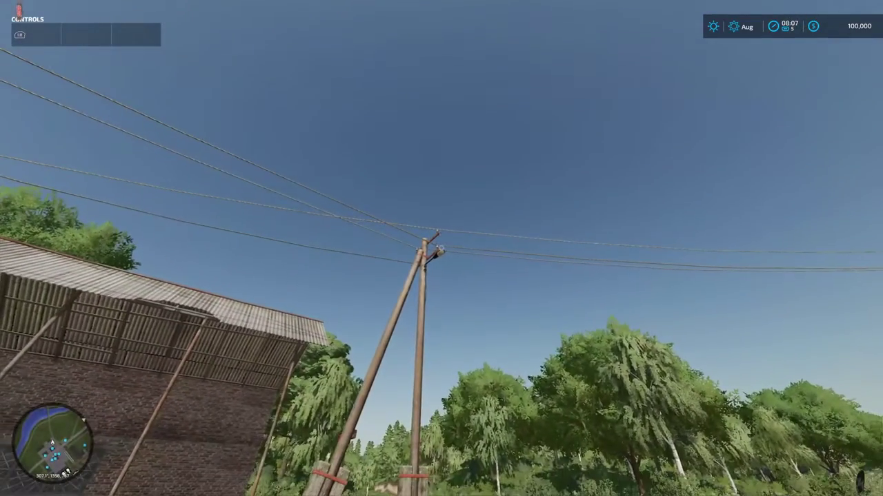
{"action": "key", "text": "w"}
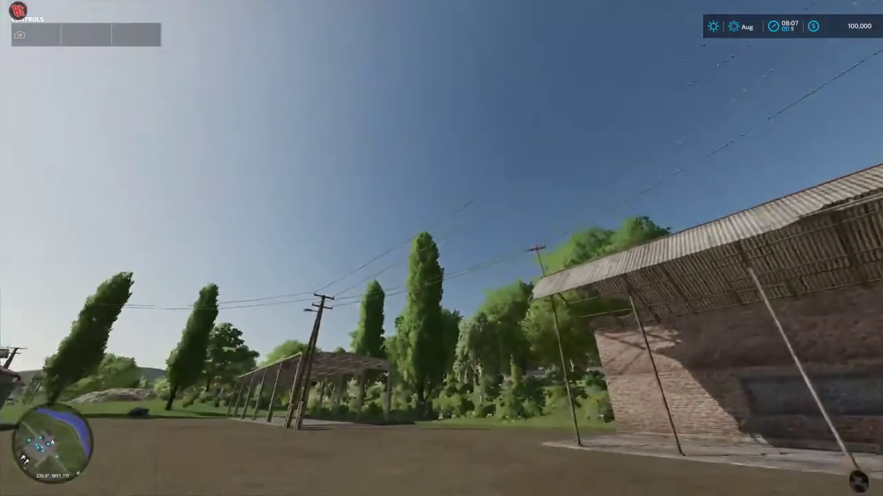
{"action": "key", "text": "w"}
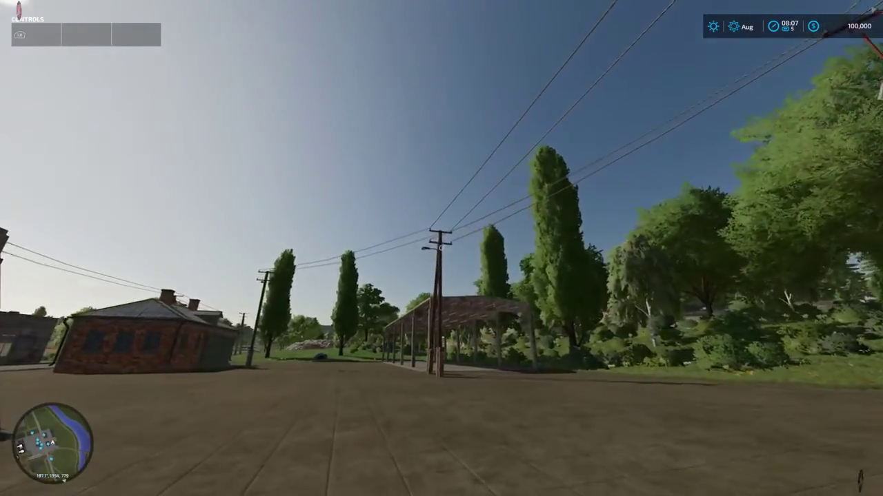
Trace the power cables from the pole beside the open-sided shelter back past the brick shed.
{"action": "key", "text": "w"}
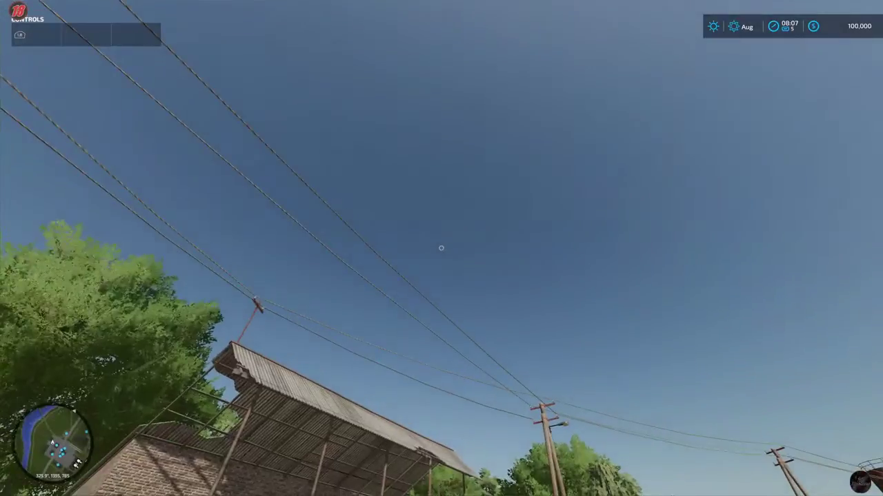
{"action": "key", "text": "w"}
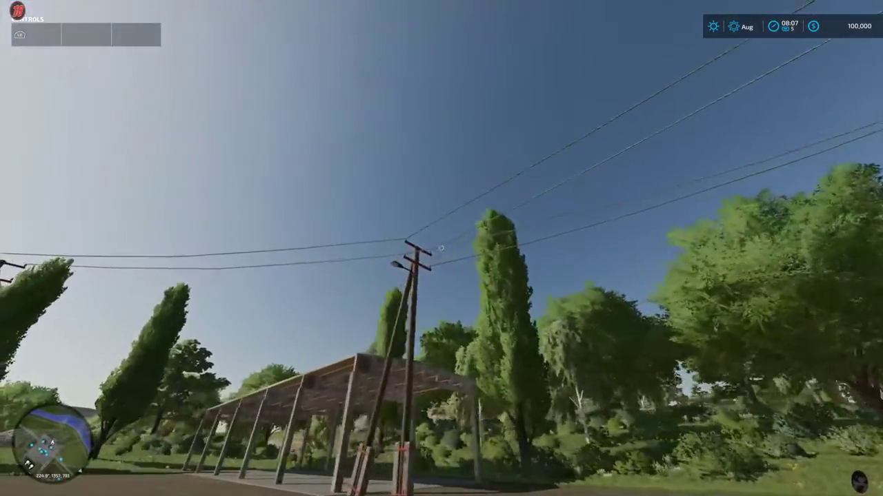
{"action": "key", "text": "w"}
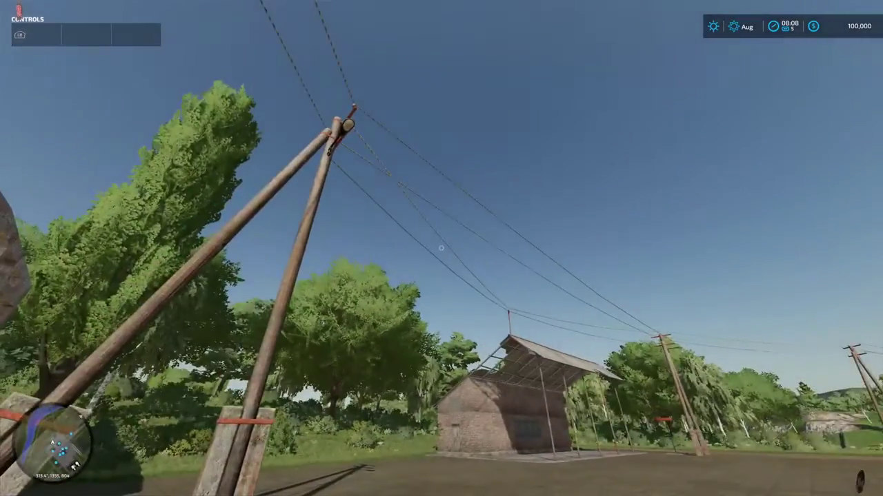
{"action": "key", "text": "w"}
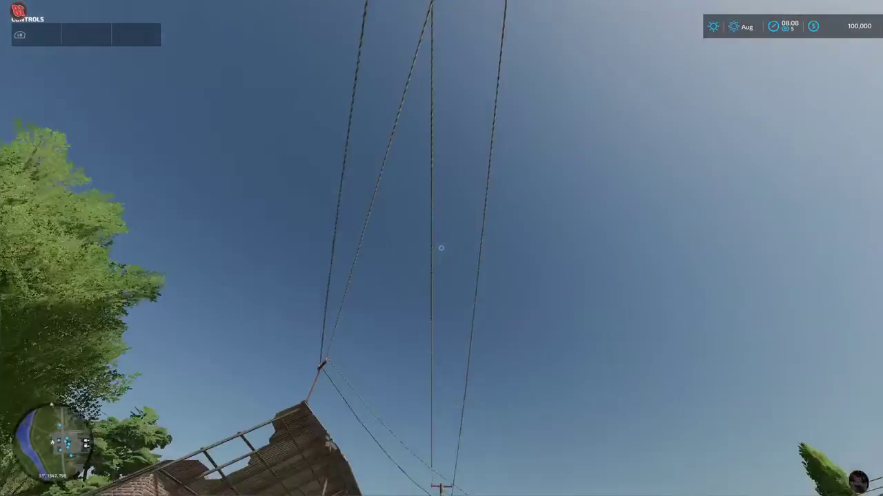
{"action": "key", "text": "w"}
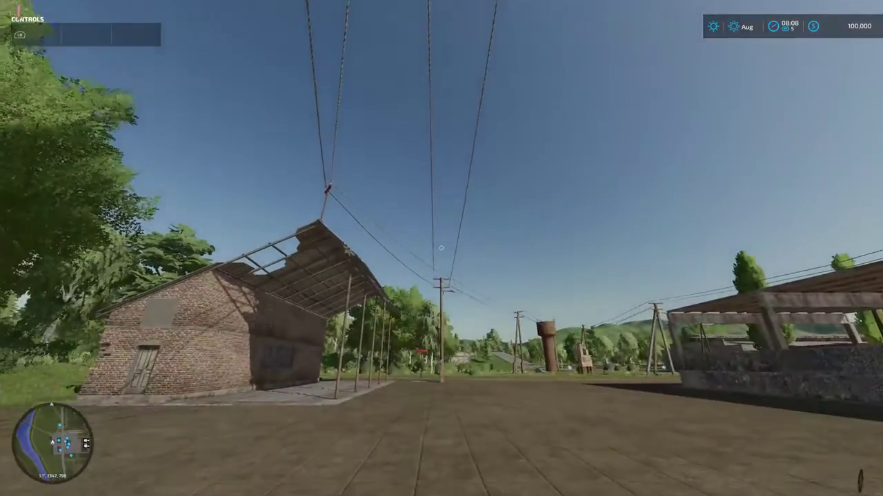
{"action": "key", "text": "w"}
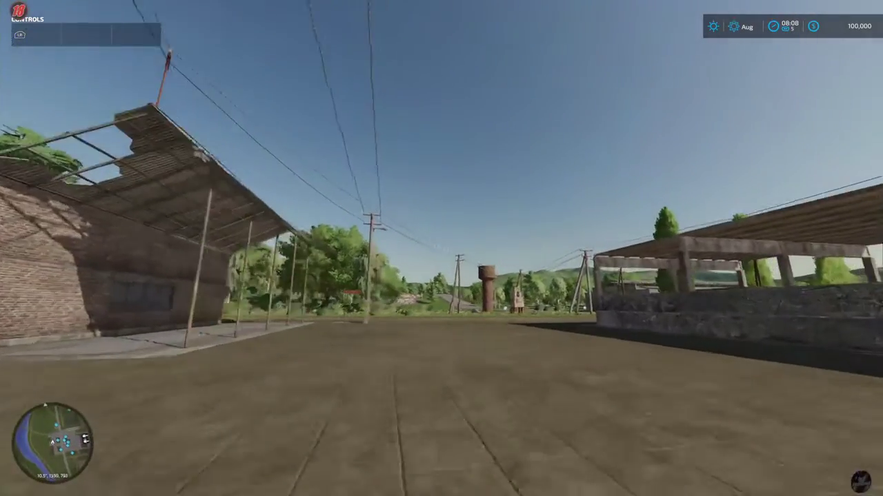
Walk past the roofed bale storage and cross the road to the fuel tanks at the farmyard entrance.
{"action": "key", "text": "w"}
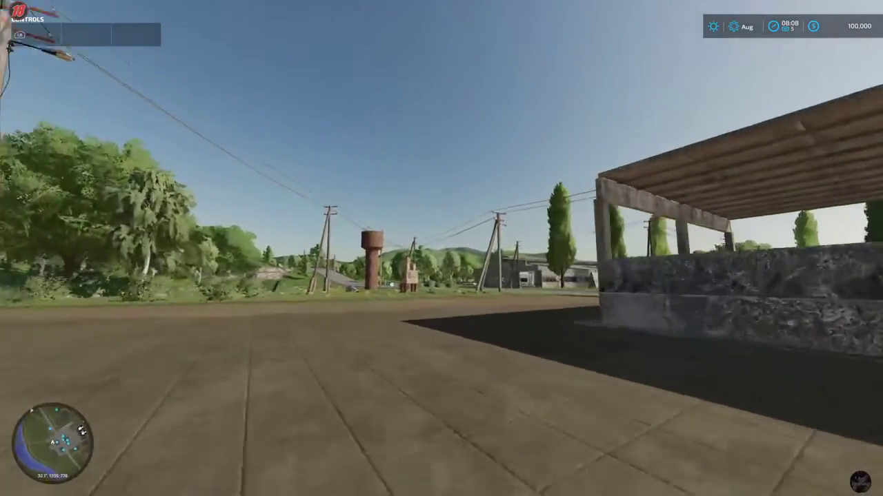
{"action": "key", "text": "w"}
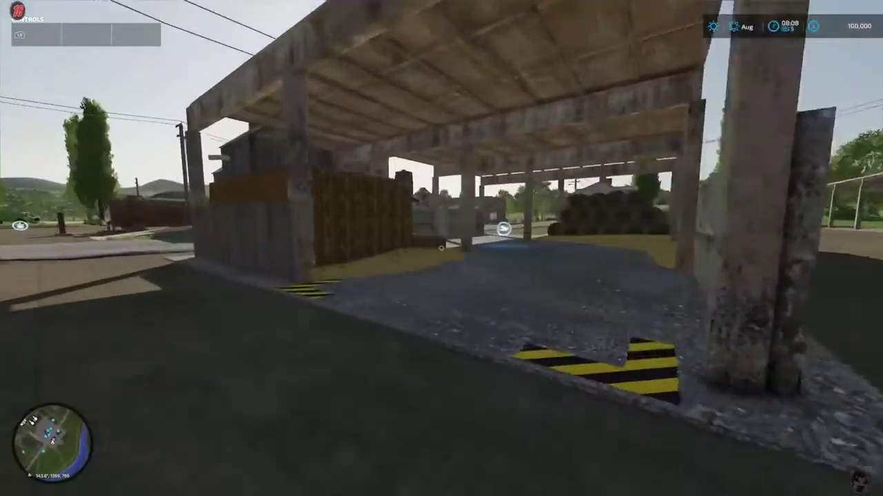
{"action": "key", "text": "w"}
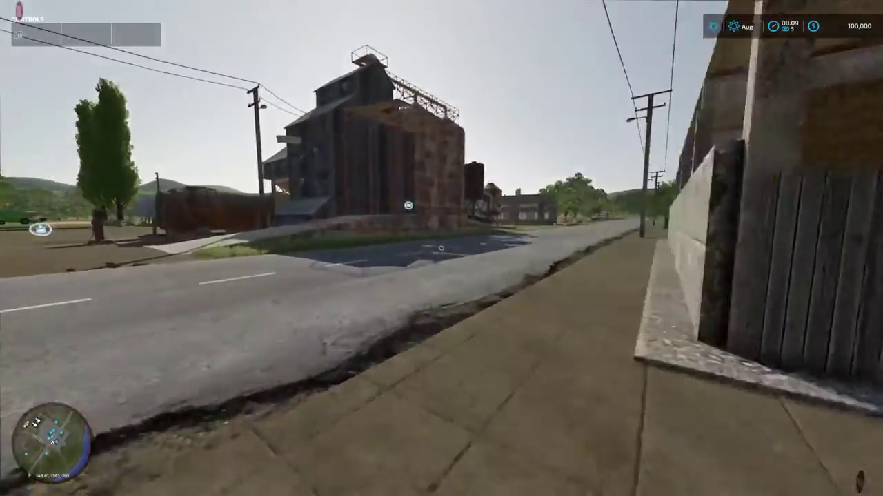
{"action": "key", "text": "w"}
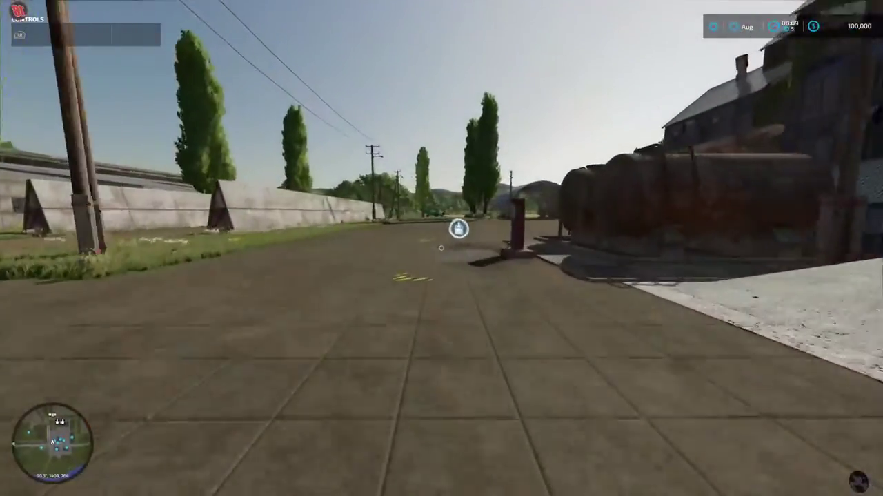
Cross the farmyard past the hangars and back away to view the whole grain building with its silos.
{"action": "key", "text": "w"}
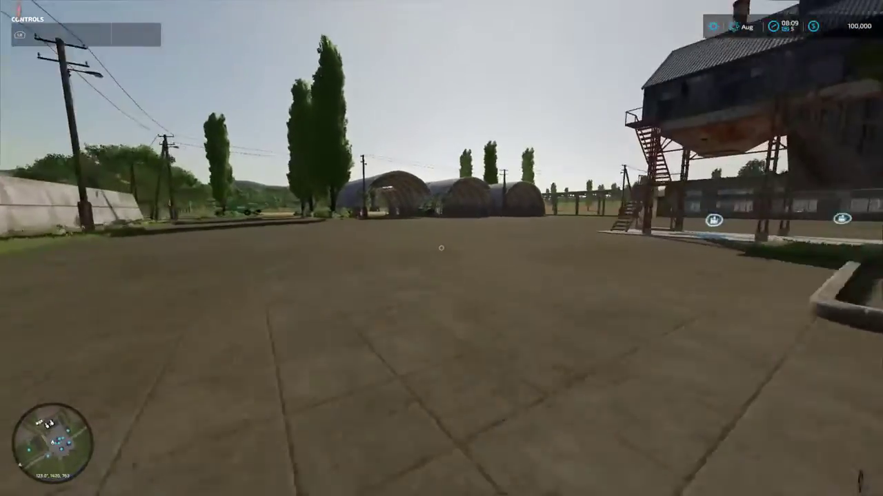
{"action": "key", "text": "w"}
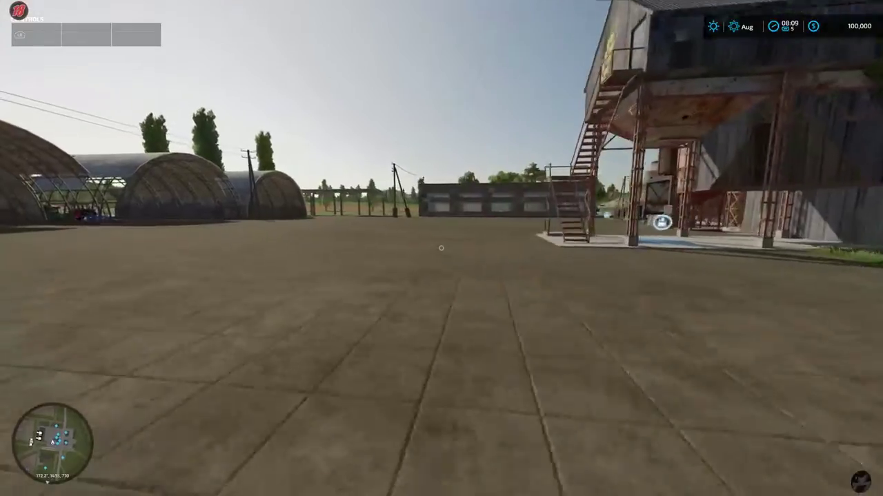
{"action": "key", "text": "w"}
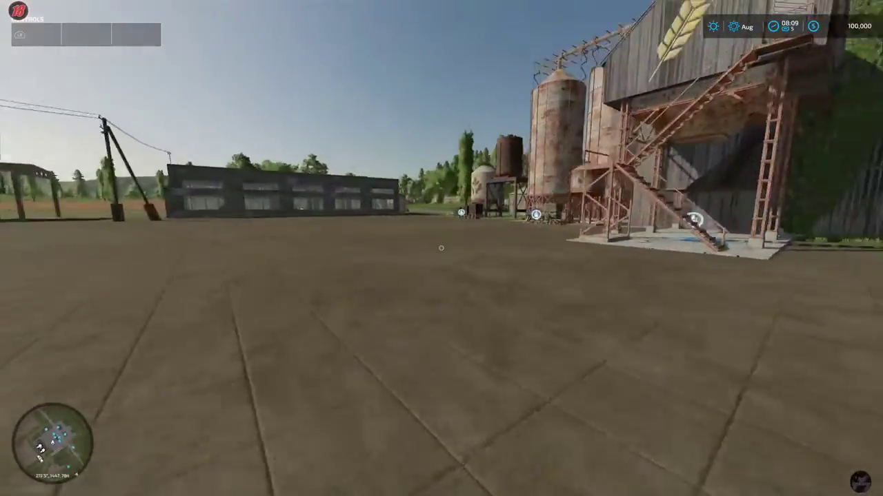
{"action": "key", "text": "a"}
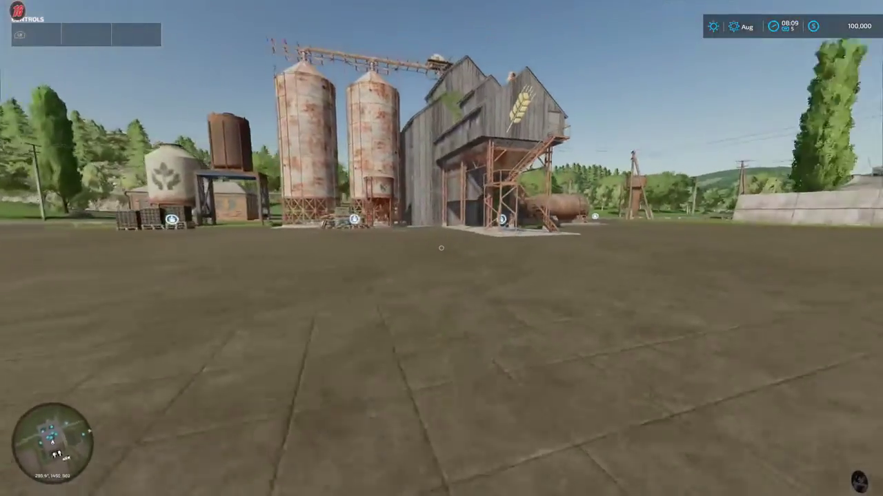
{"action": "key", "text": "s"}
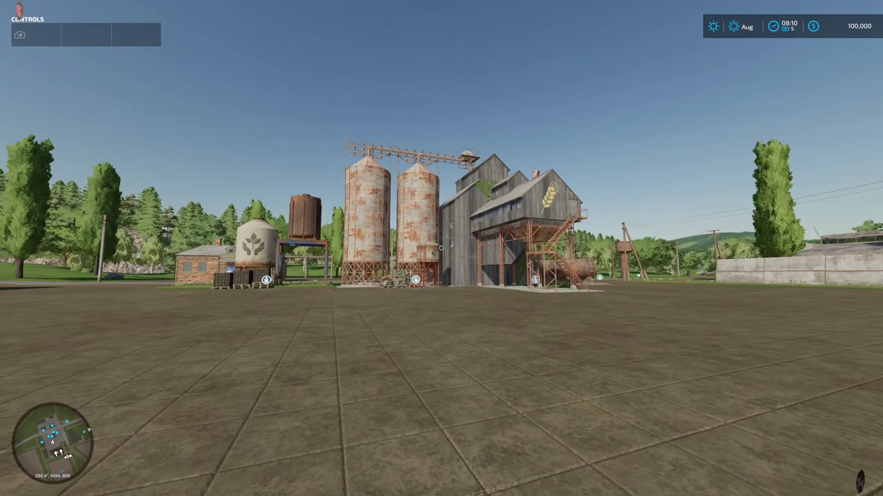